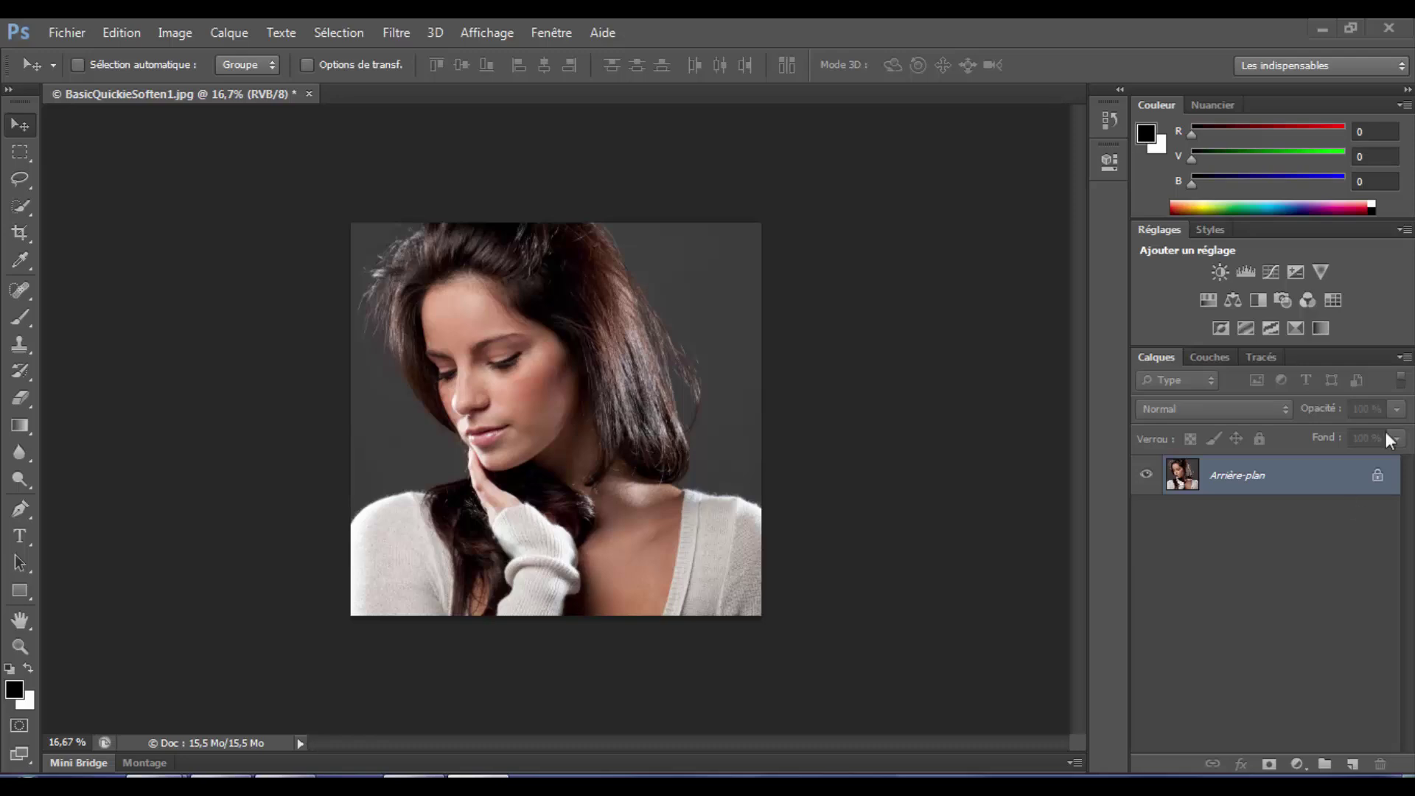
Unlock the Arrière-plan as 'Calque 0' and duplicate it as 'Calque 0 copie'
double_click(1377, 481)
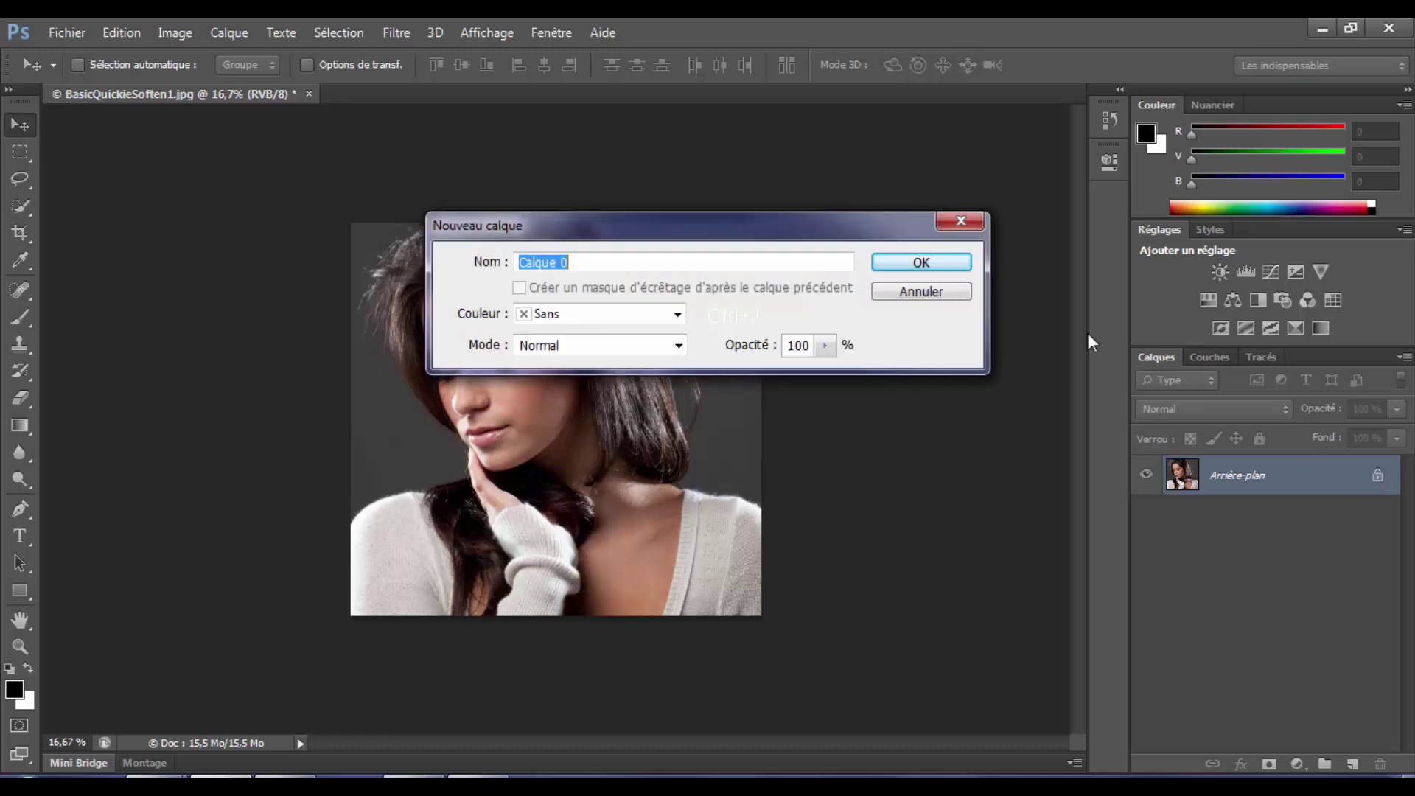
click(929, 265)
key(ctrl+plus)
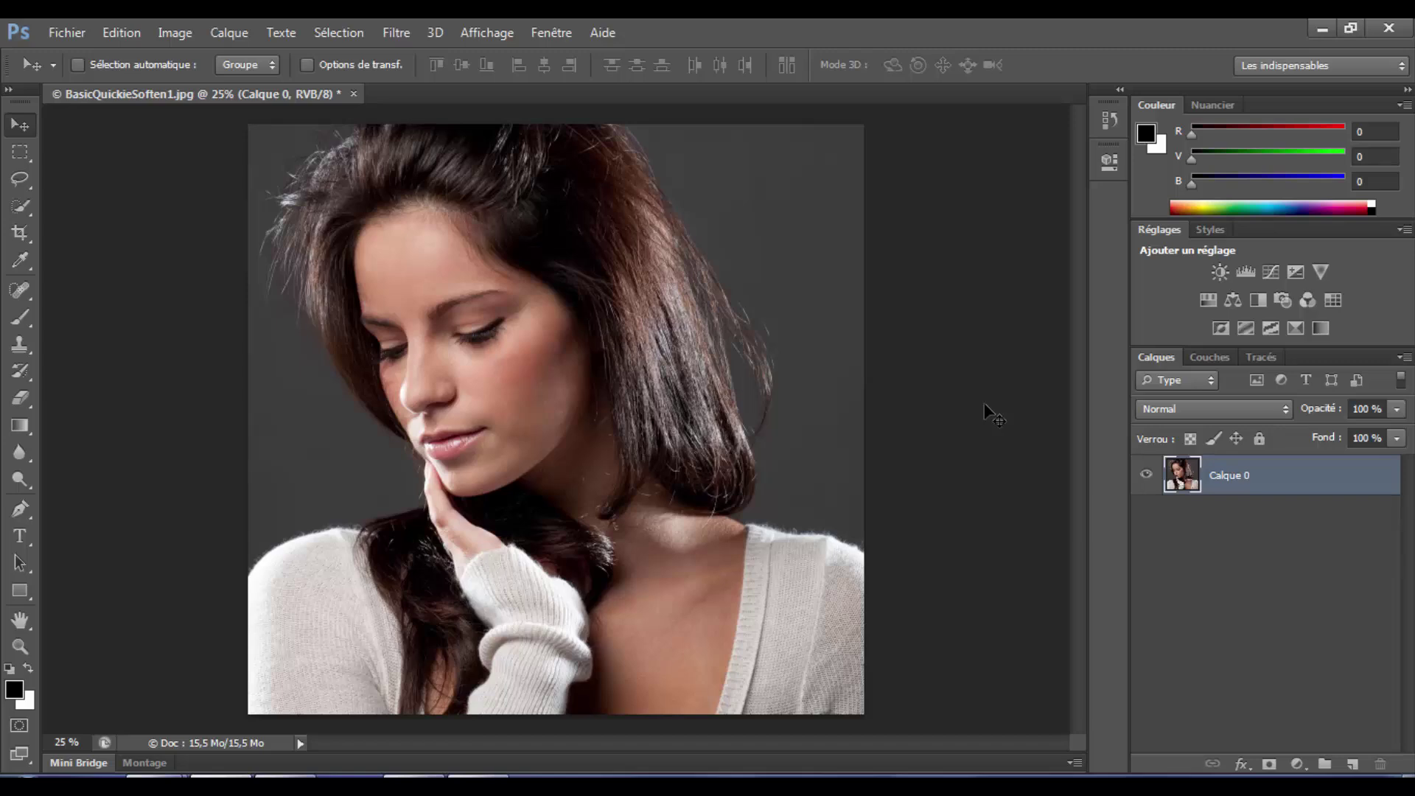
key(ctrl+j)
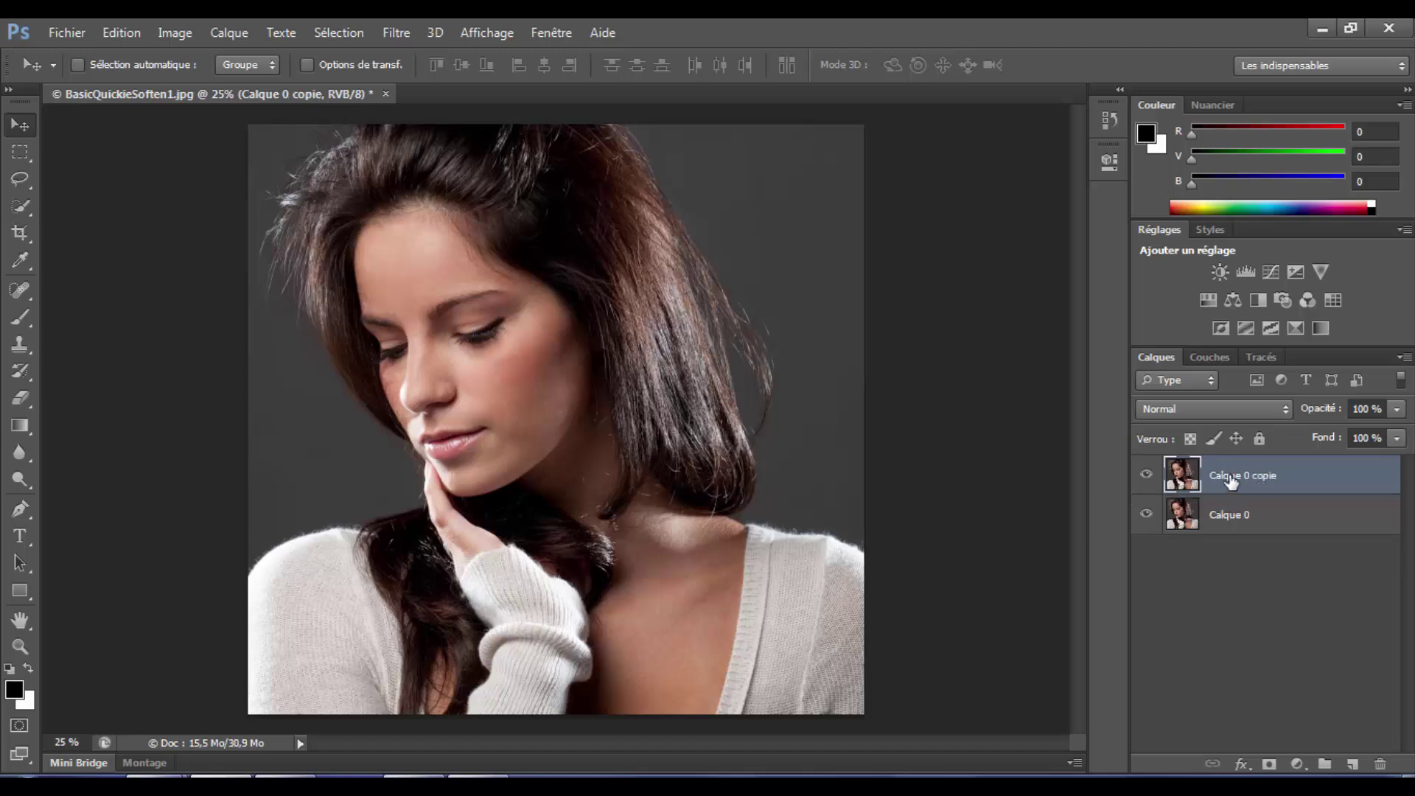
Apply a 50-pixel Flou gaussien to 'Calque 0 copie', comparing with the preview toggle
click(387, 32)
mouse_move(378, 266)
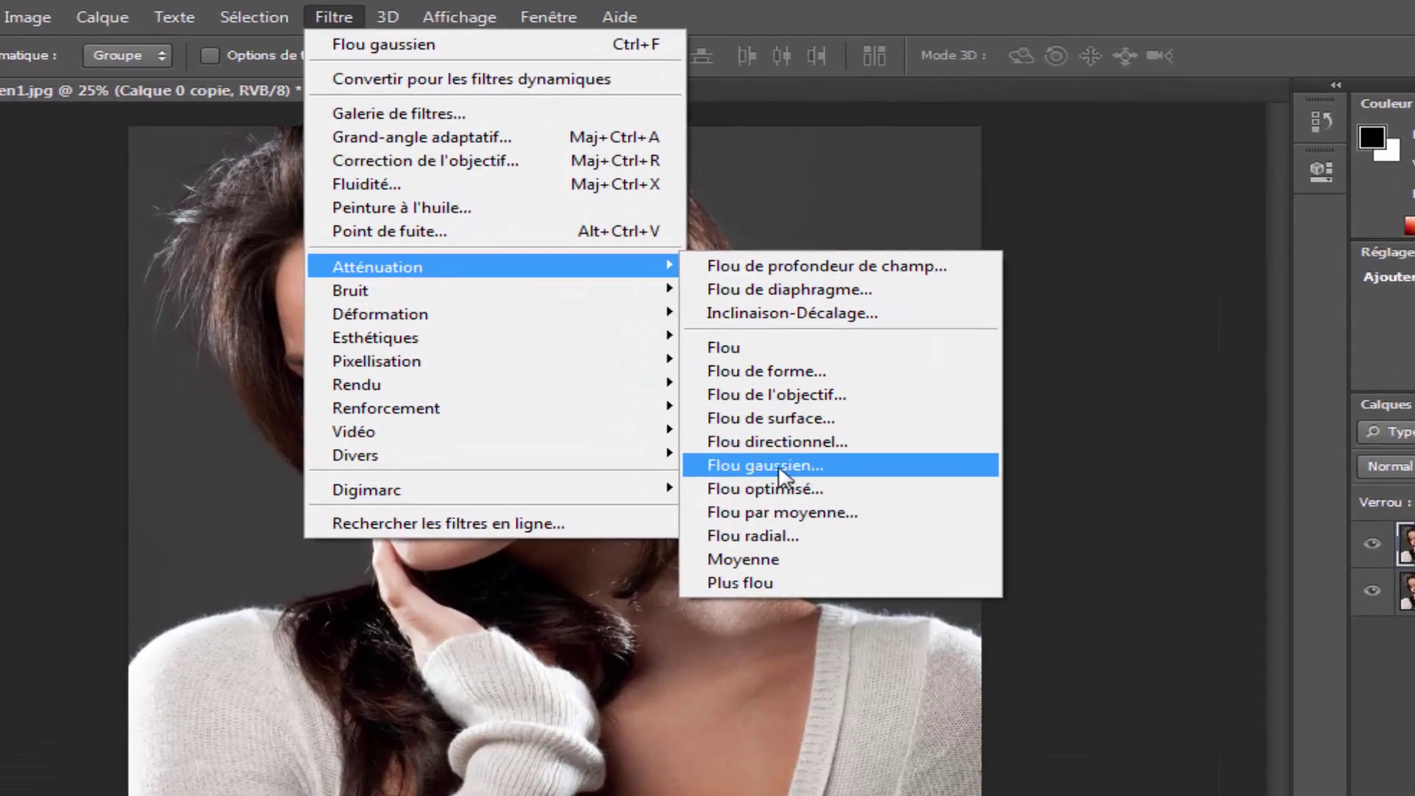
click(779, 466)
text(50)
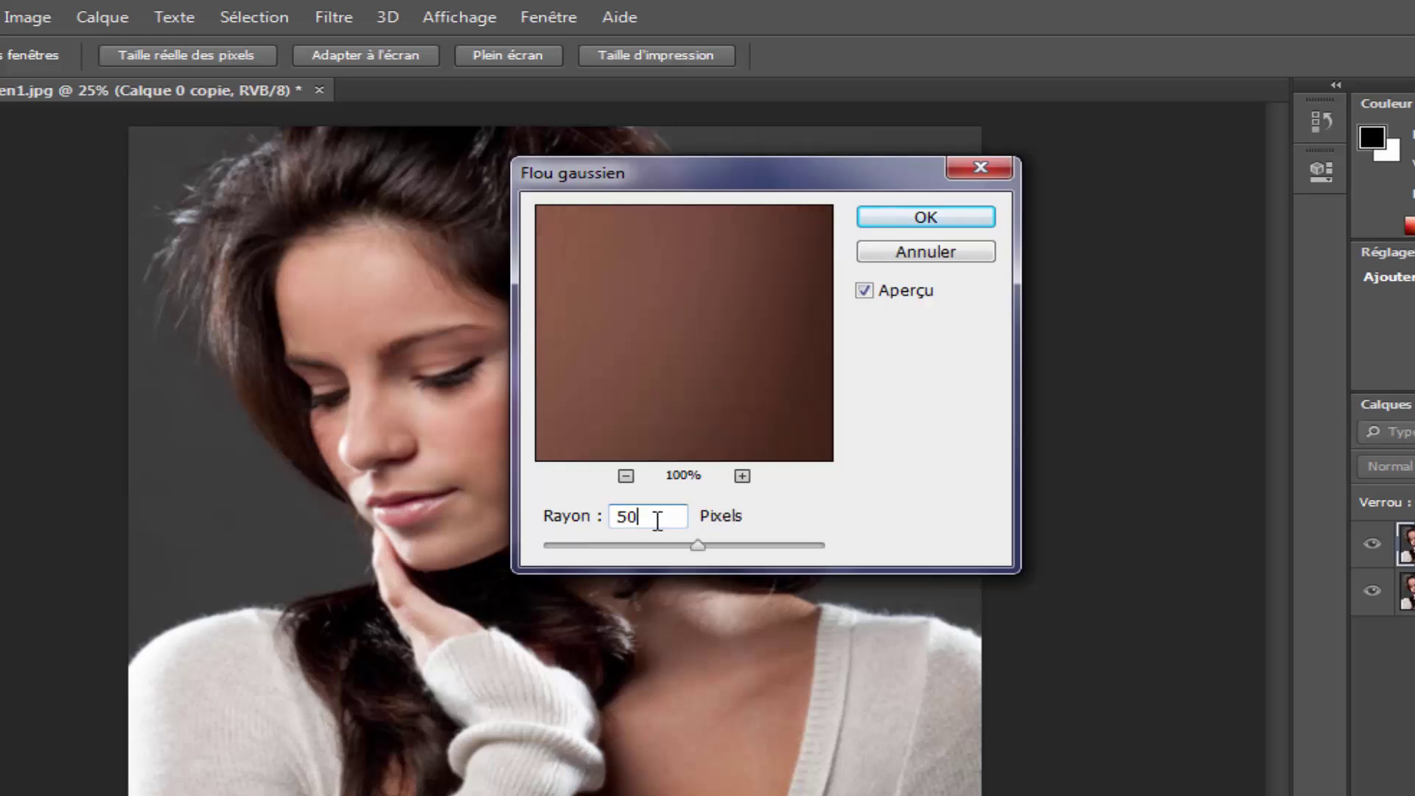
click(865, 292)
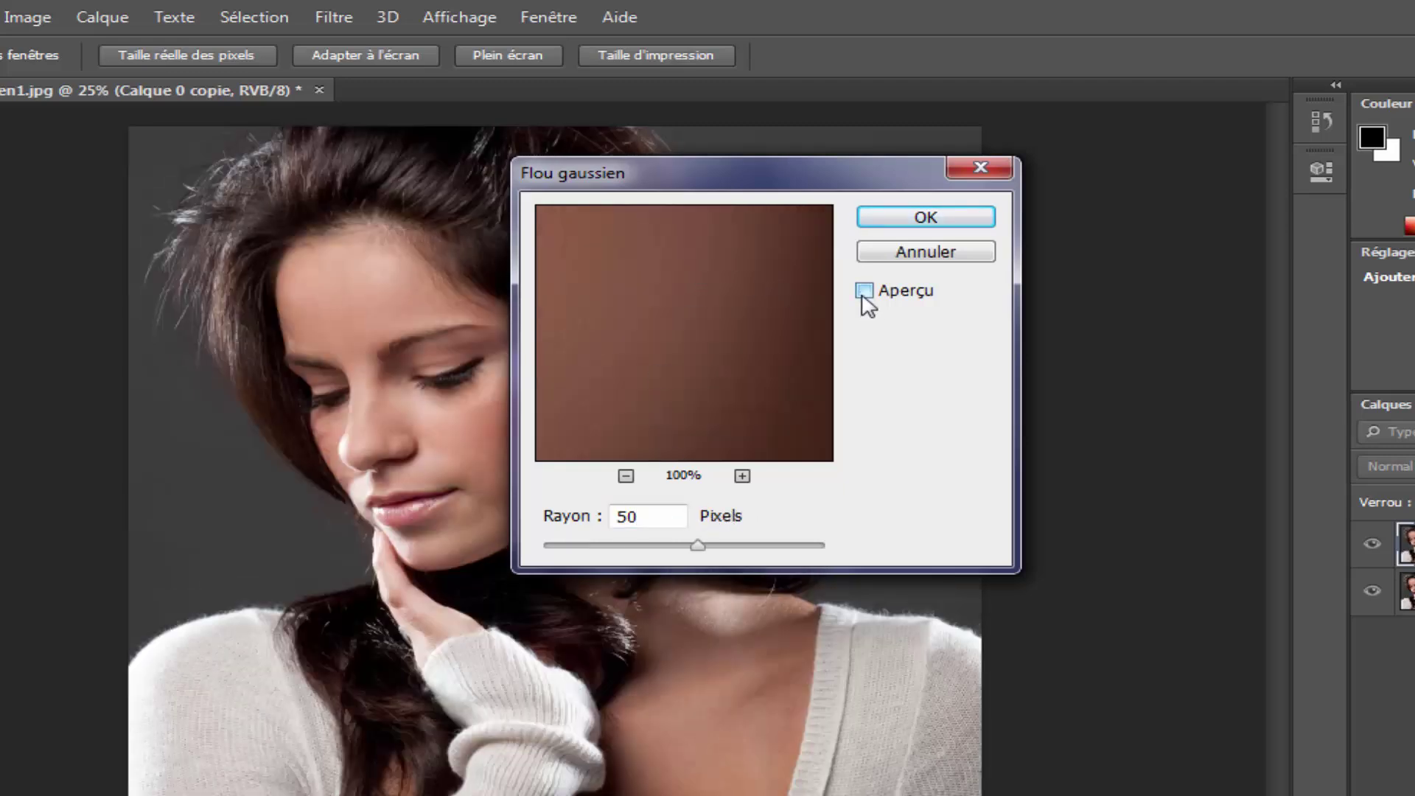
click(865, 291)
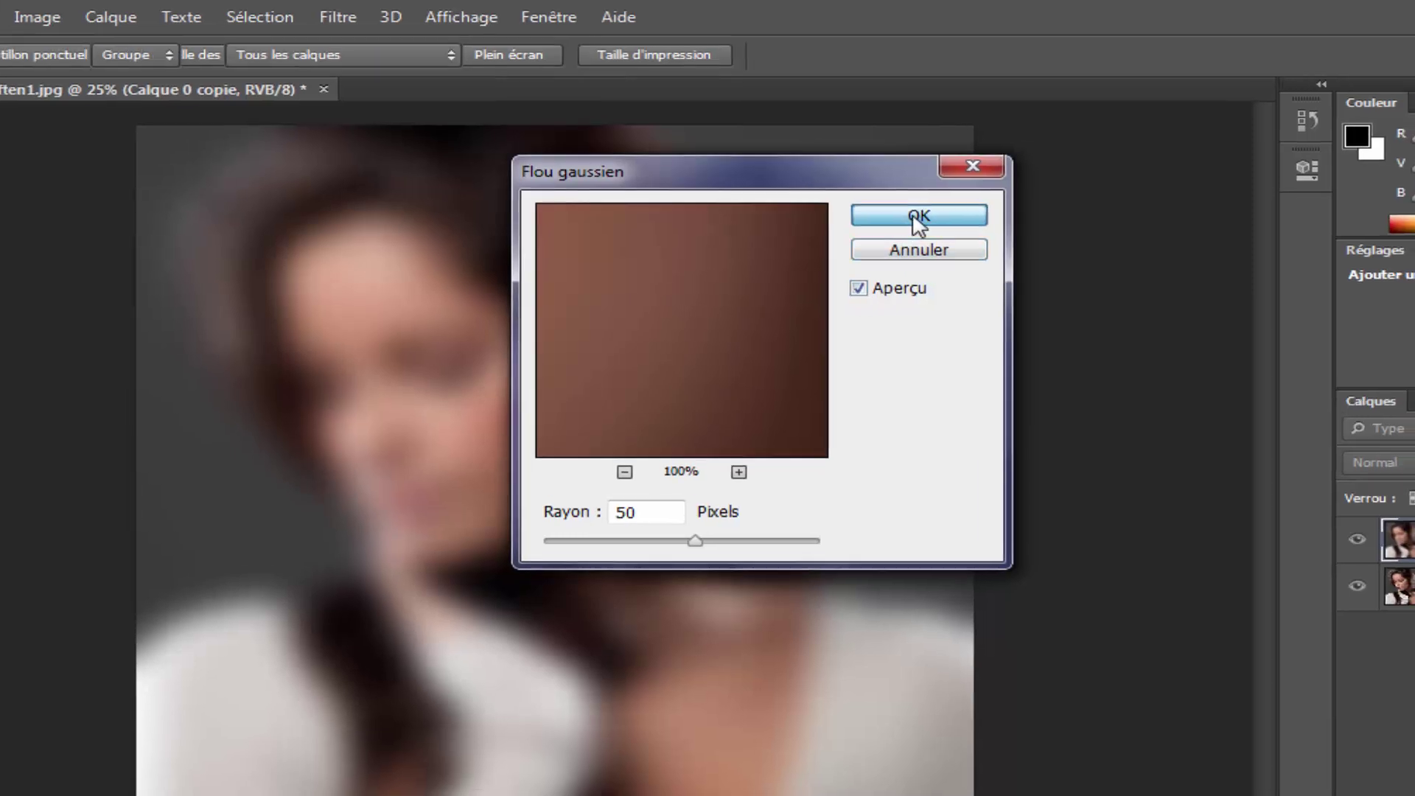
click(922, 218)
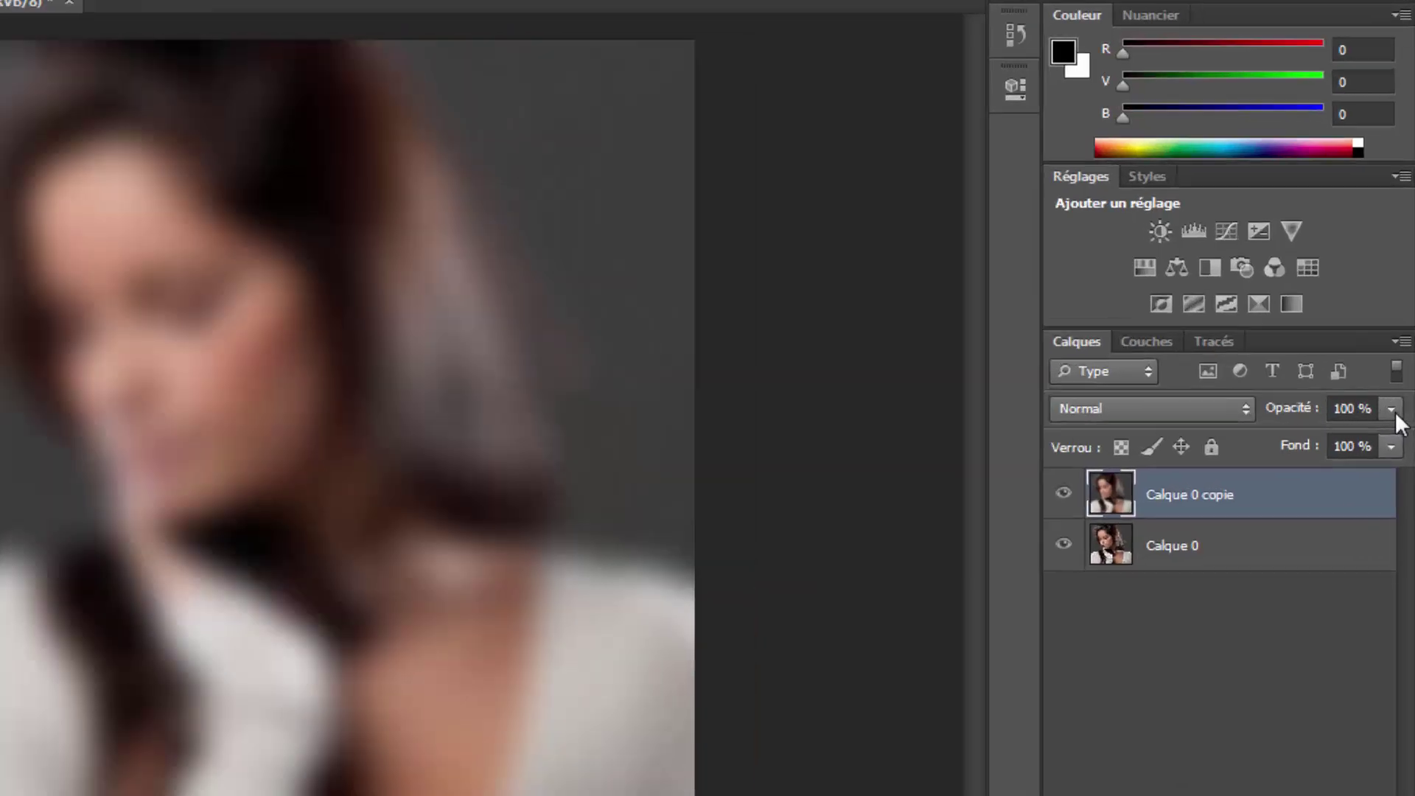
Drag the Opacité slider of 'Calque 0 copie' down to 50%
click(1397, 409)
drag(1401, 426, 1376, 426)
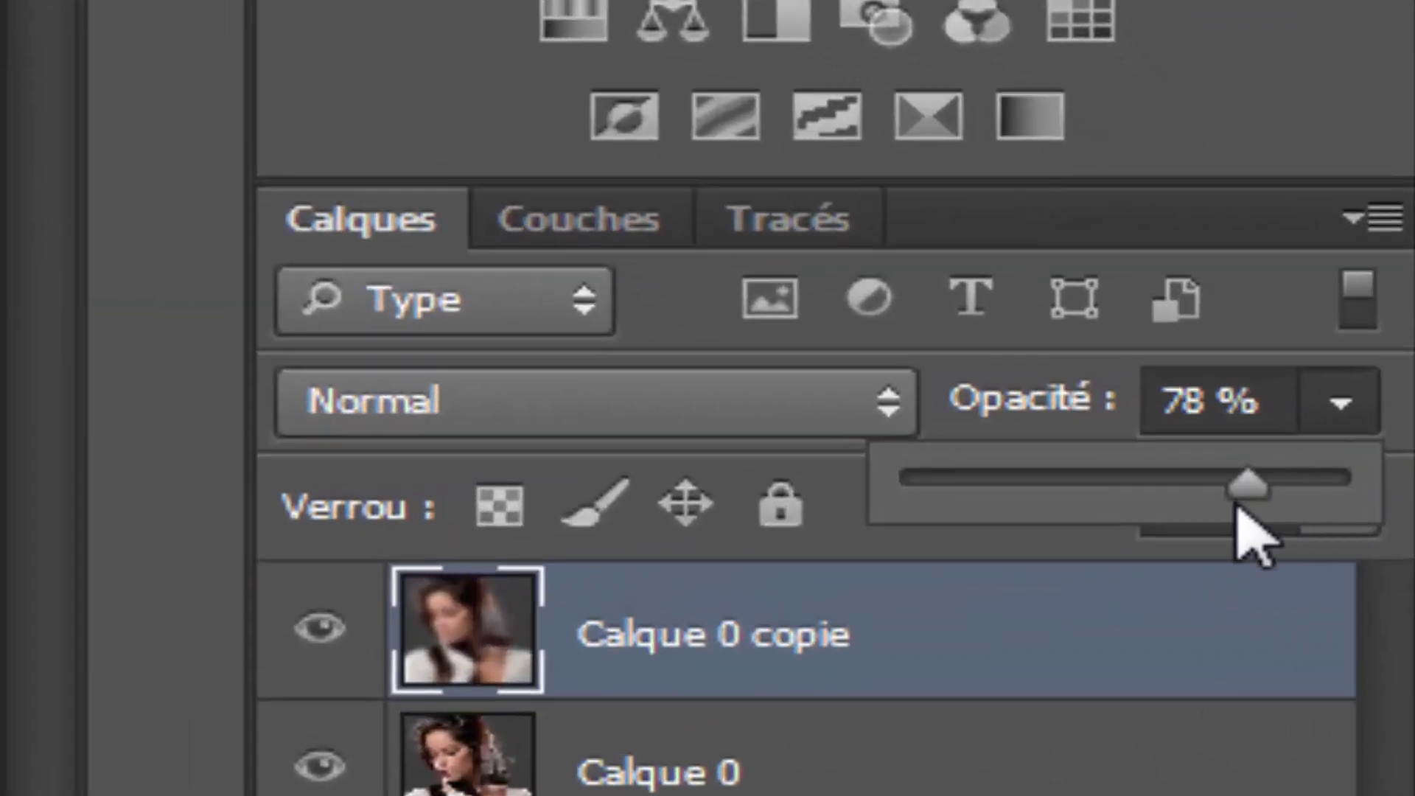
mouse_move(1235, 504)
mouse_down()
mouse_move(1126, 503)
mouse_move(1124, 490)
mouse_up()
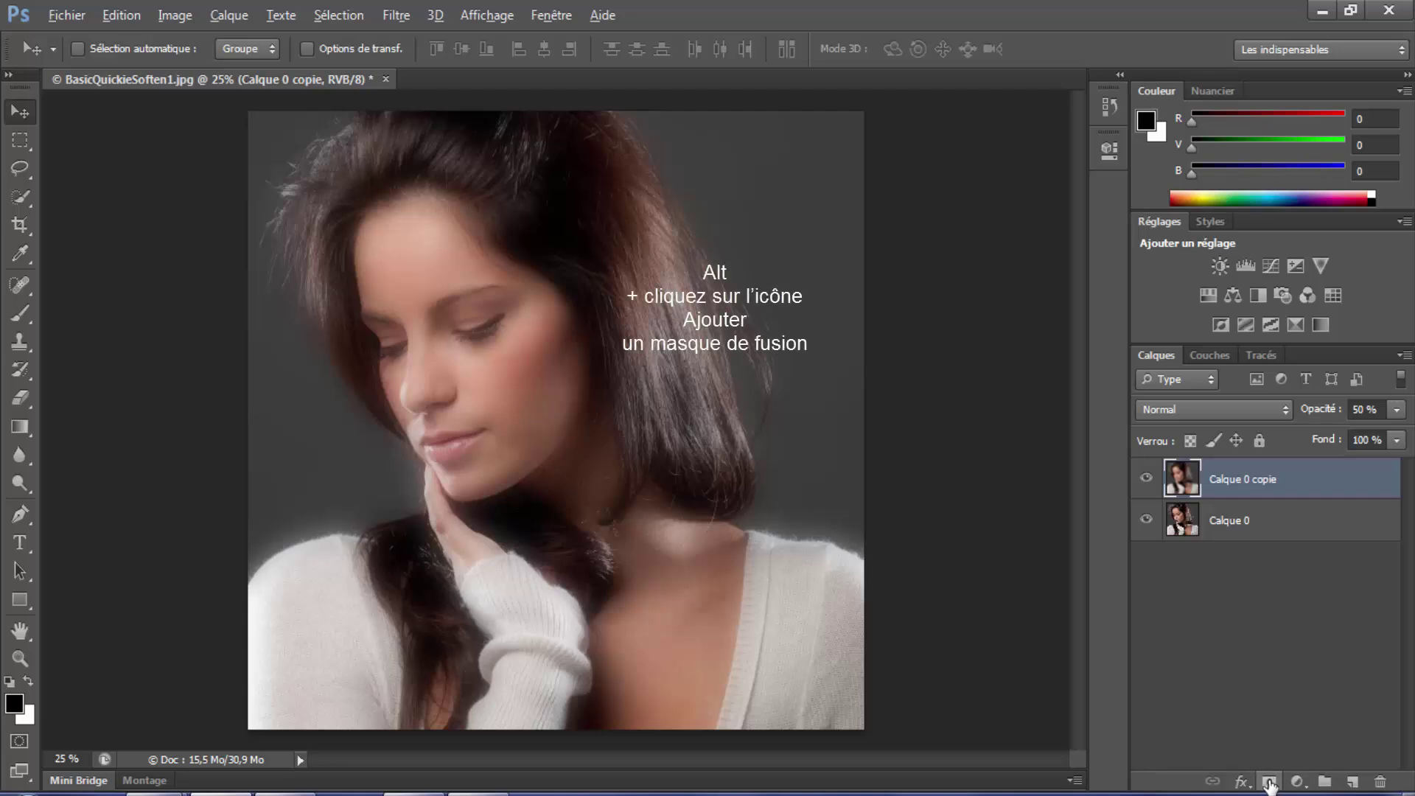
Add a black mask to the blurred copy and set a 96 px, 0% hardness brush
alt+click(1269, 782)
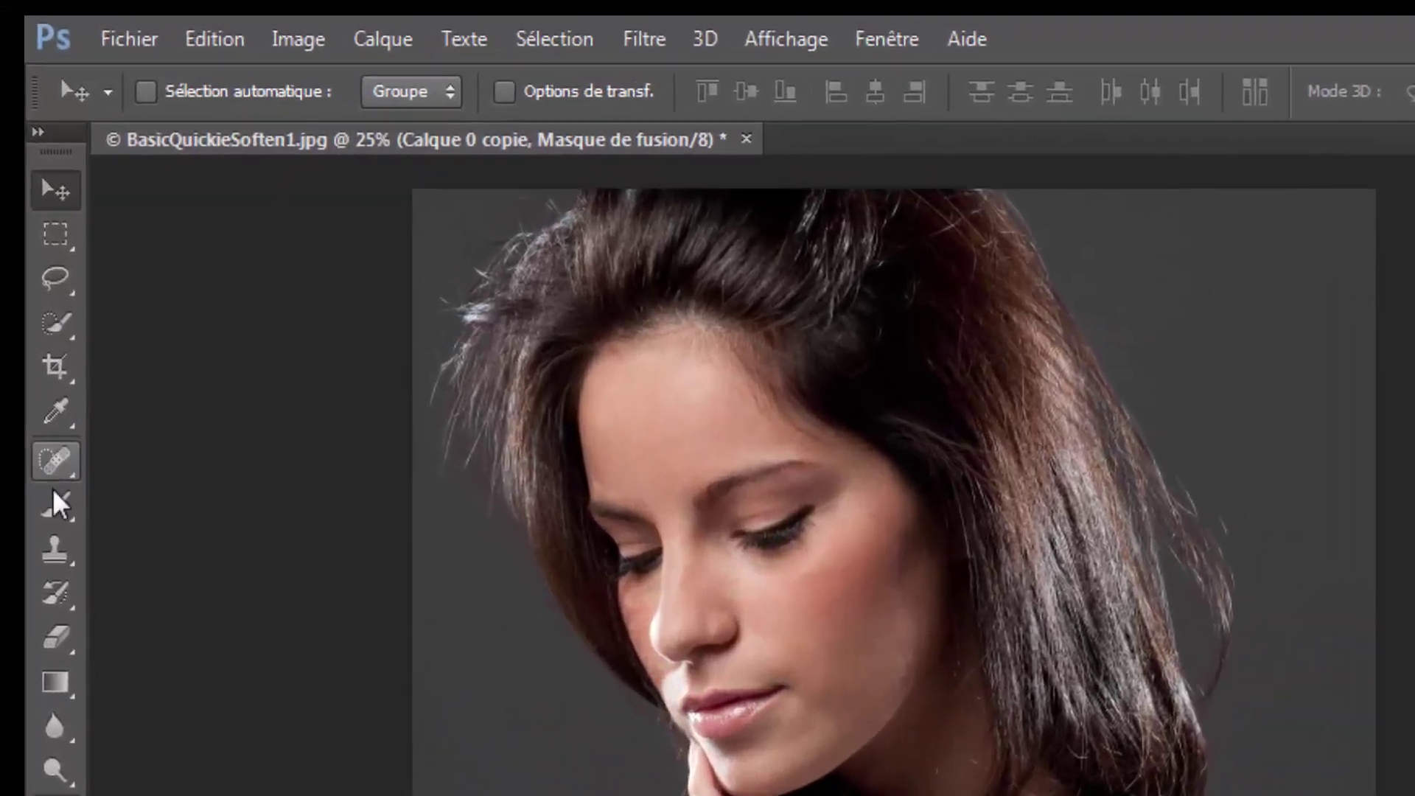
click(53, 503)
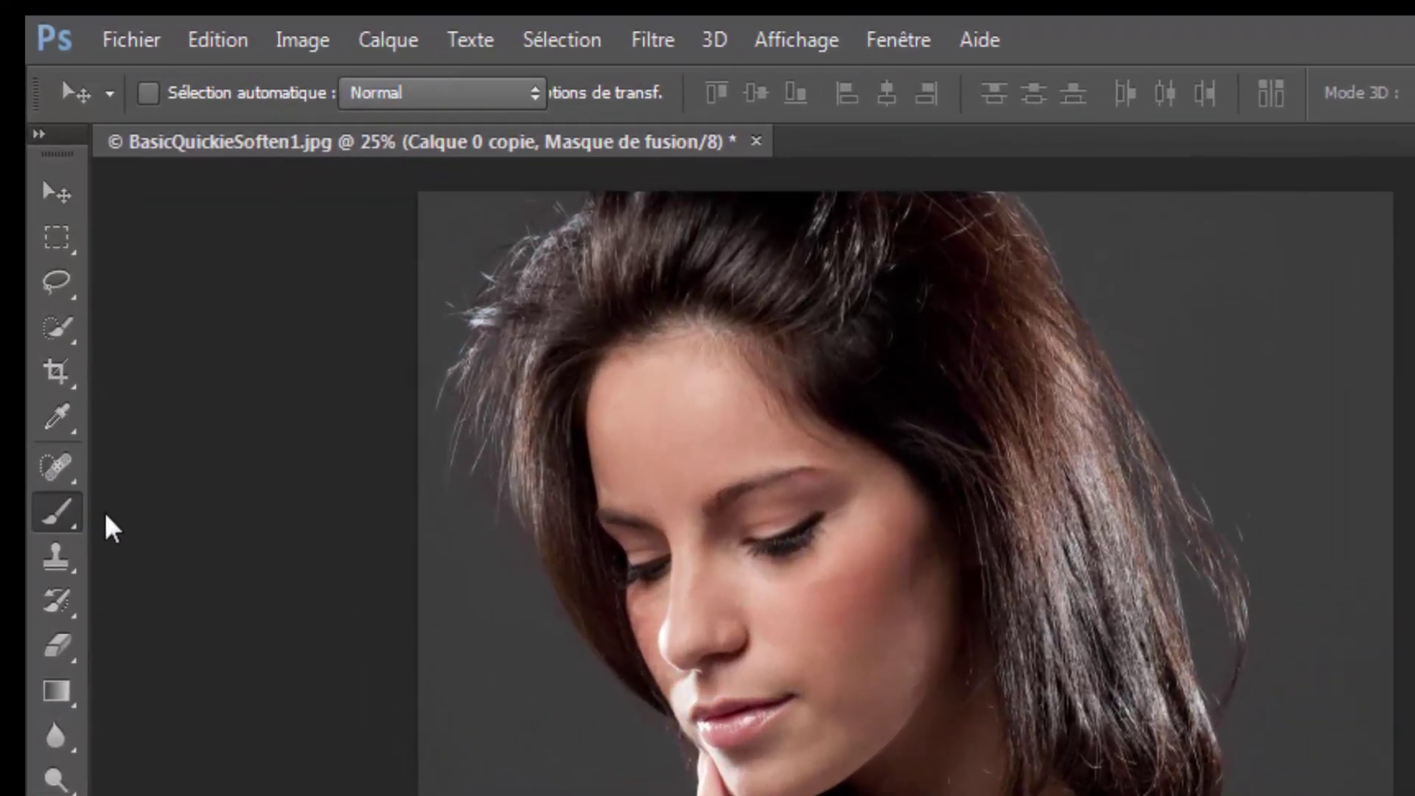
click(177, 506)
click(191, 94)
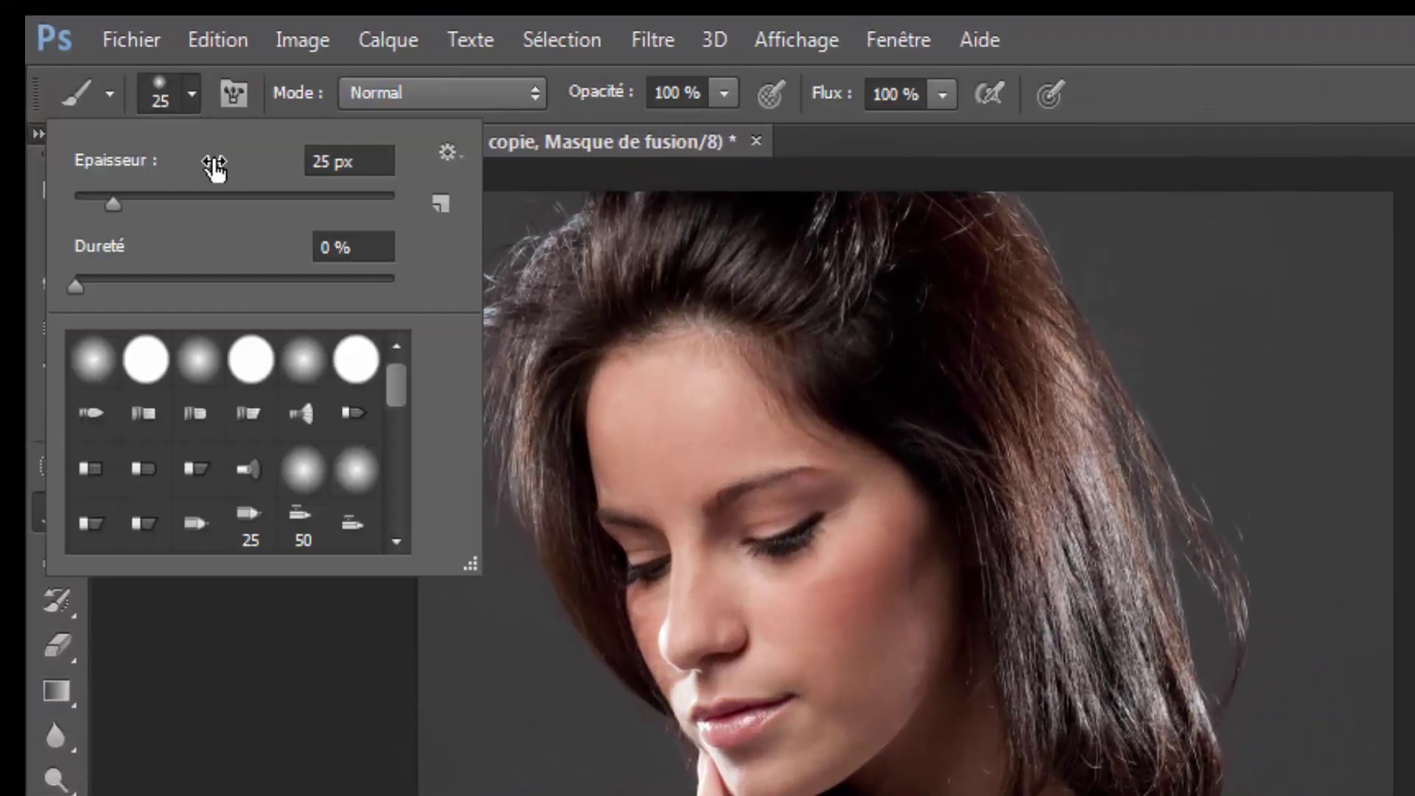
drag(268, 196, 227, 193)
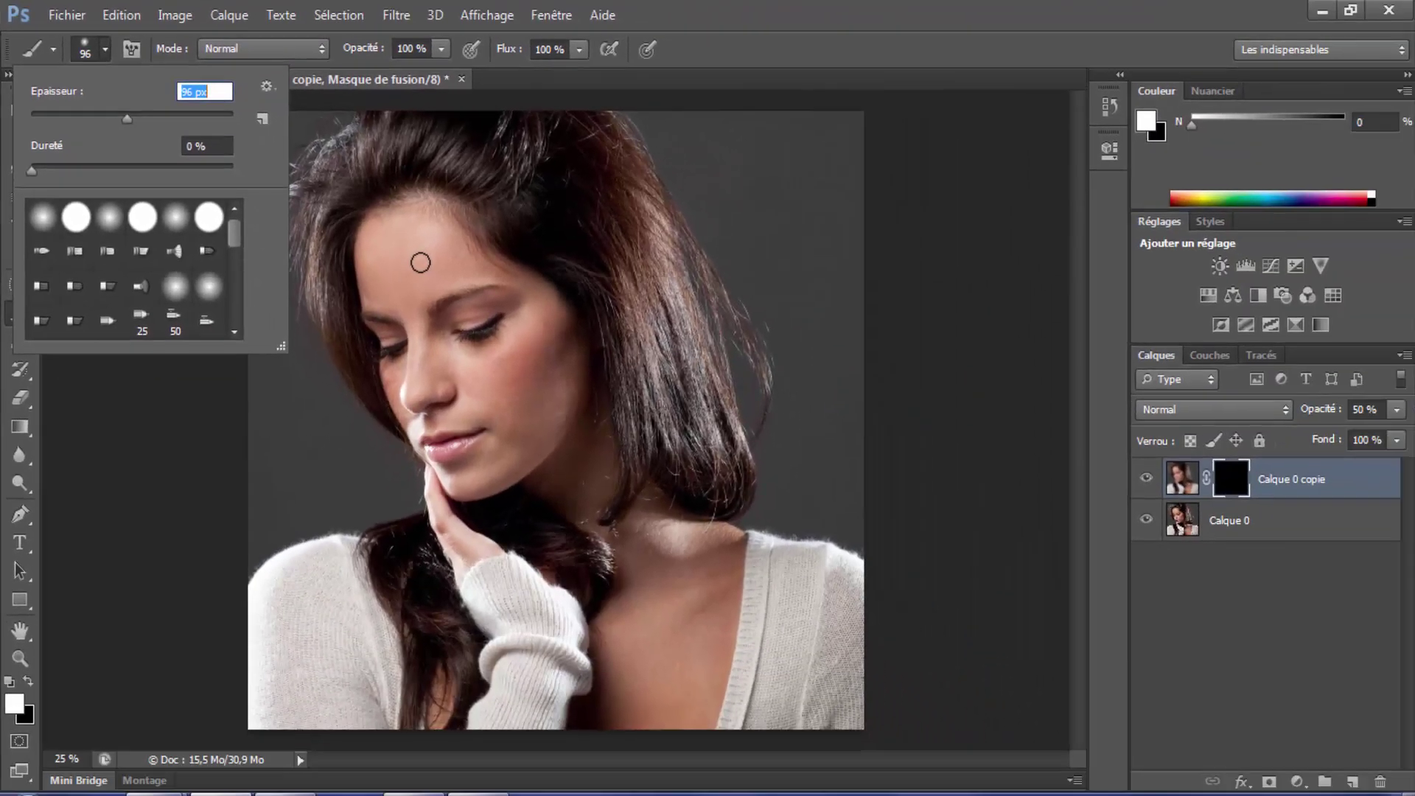
key(Return)
key(ctrl+plus)
key(ctrl+plus)
key(ctrl+plus)
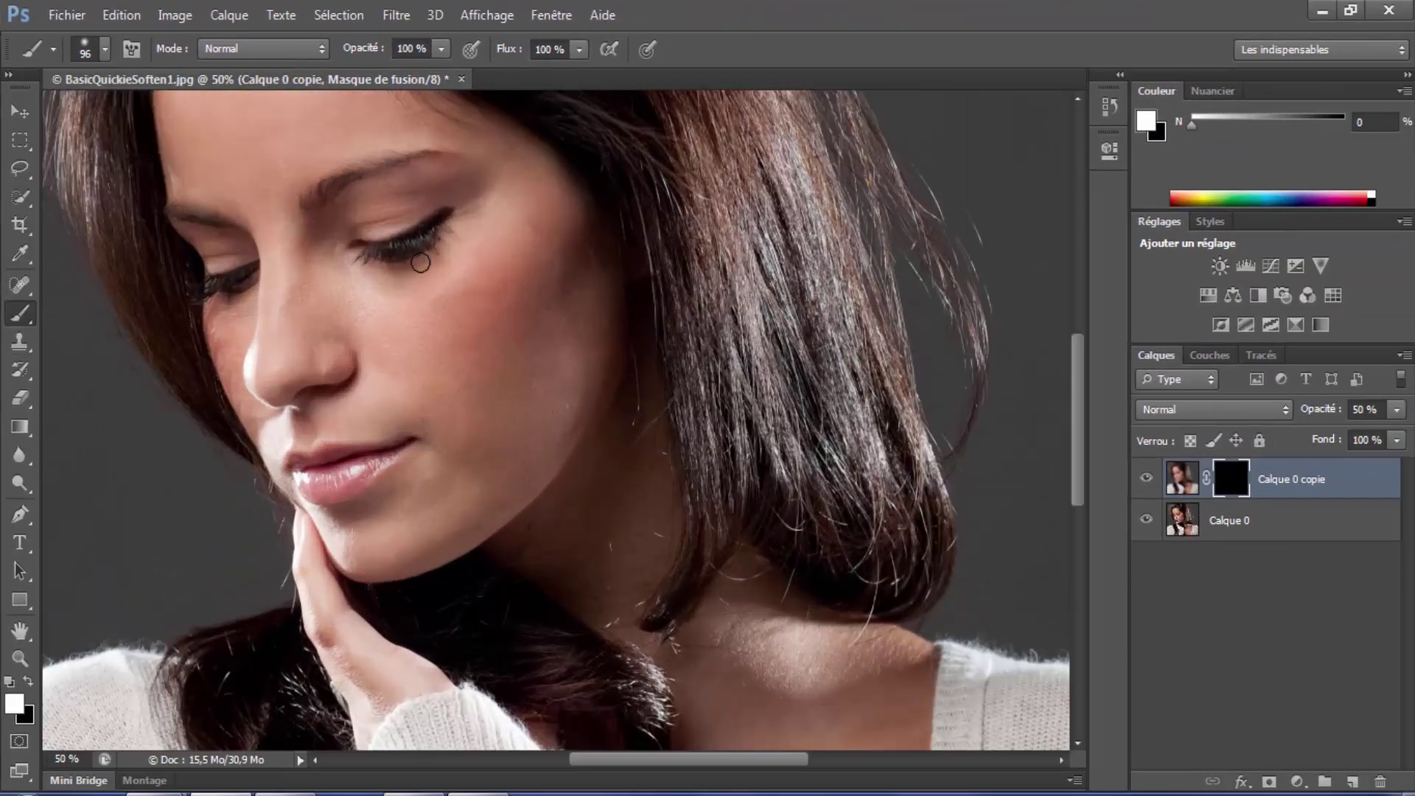
Paint white on the mask over the forehead, temple, cheek and around the eye
drag(392, 300, 656, 639)
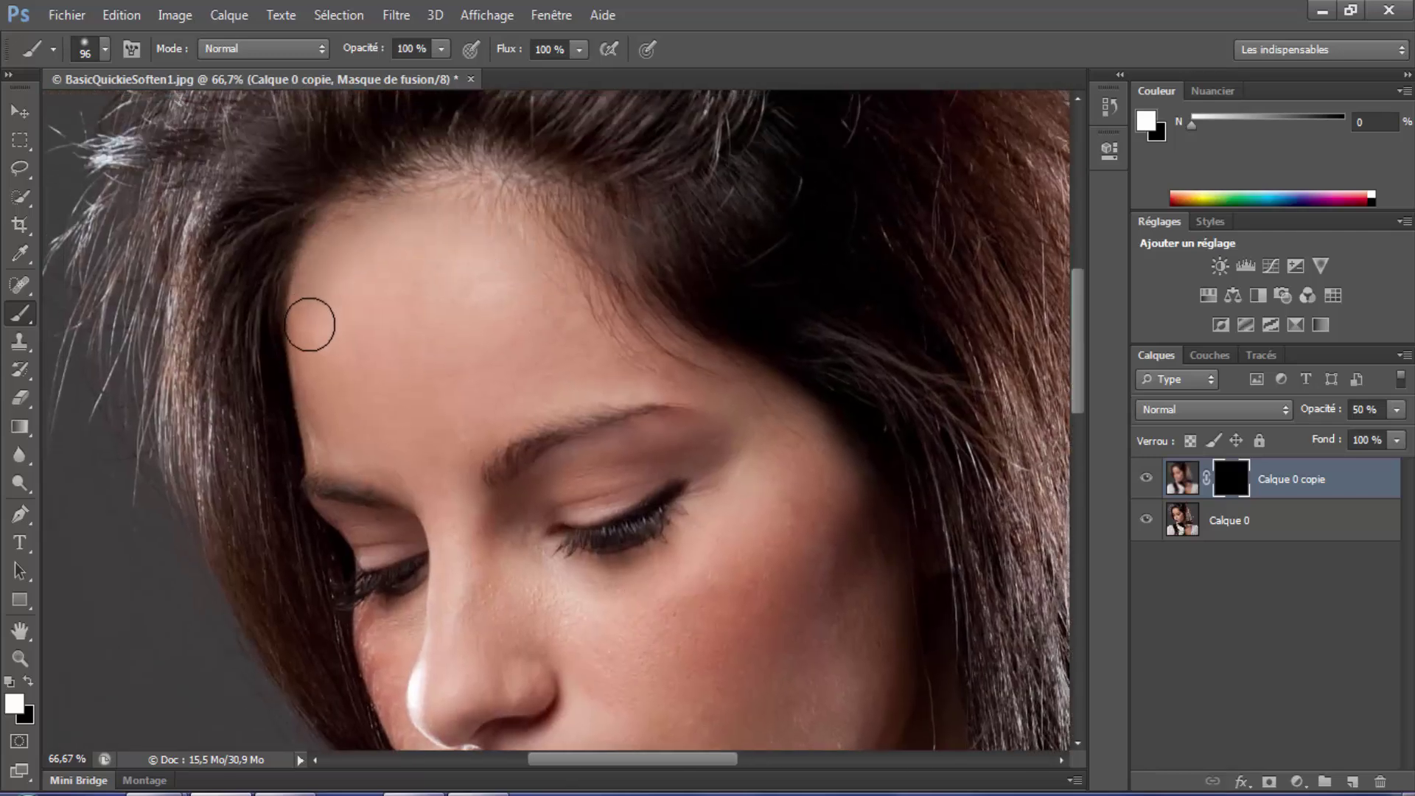
mouse_move(313, 401)
mouse_down()
mouse_move(379, 272)
mouse_move(367, 322)
mouse_move(537, 303)
mouse_move(399, 408)
mouse_move(325, 433)
mouse_move(471, 425)
mouse_move(620, 376)
mouse_move(641, 347)
mouse_move(572, 283)
mouse_move(439, 218)
mouse_move(332, 332)
mouse_move(322, 433)
mouse_move(444, 360)
mouse_move(591, 364)
mouse_up()
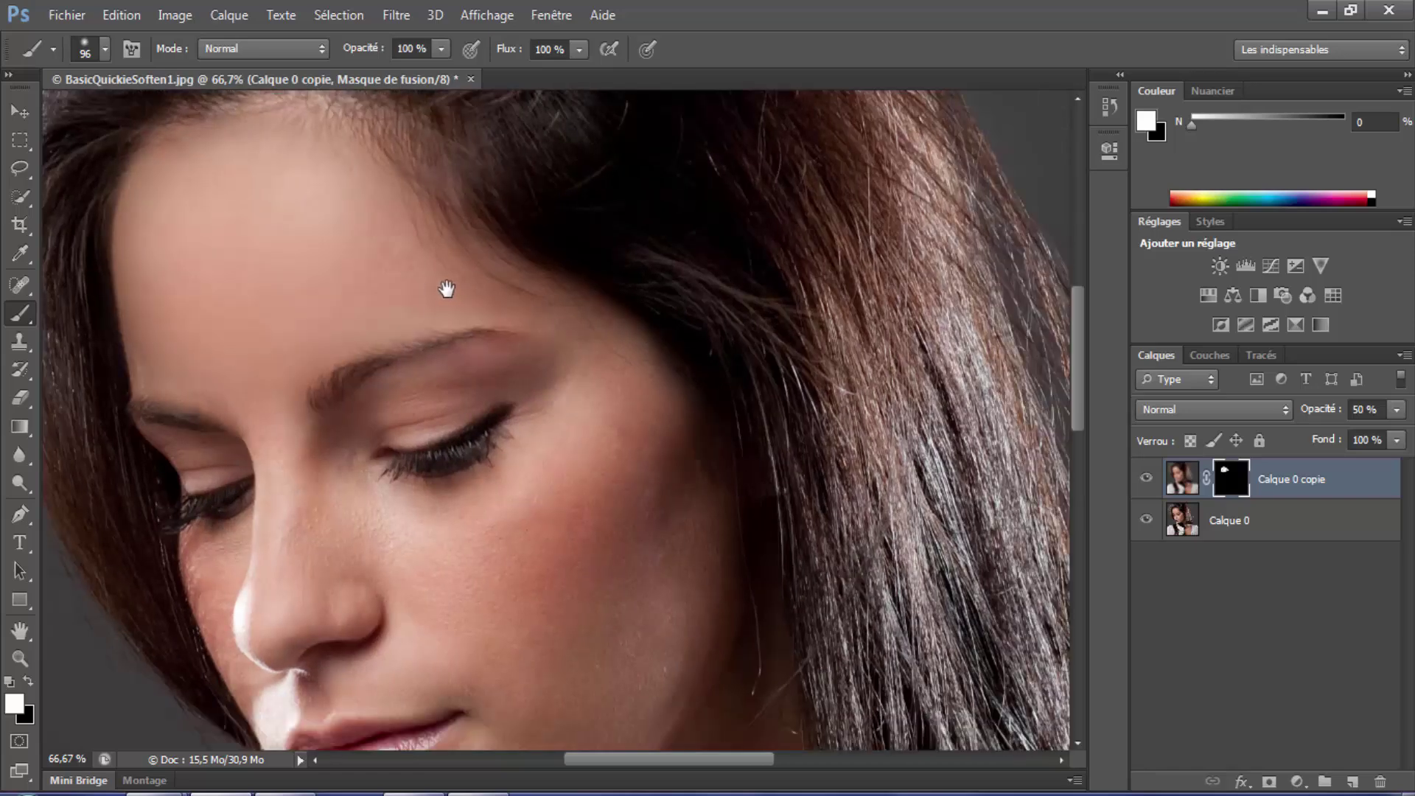
drag(448, 291, 490, 290)
mouse_move(562, 319)
mouse_down()
mouse_move(629, 369)
mouse_move(691, 466)
mouse_move(575, 477)
mouse_move(575, 402)
mouse_move(537, 371)
mouse_move(394, 399)
mouse_move(316, 452)
mouse_move(258, 399)
mouse_move(288, 511)
mouse_move(160, 470)
mouse_move(264, 449)
mouse_up()
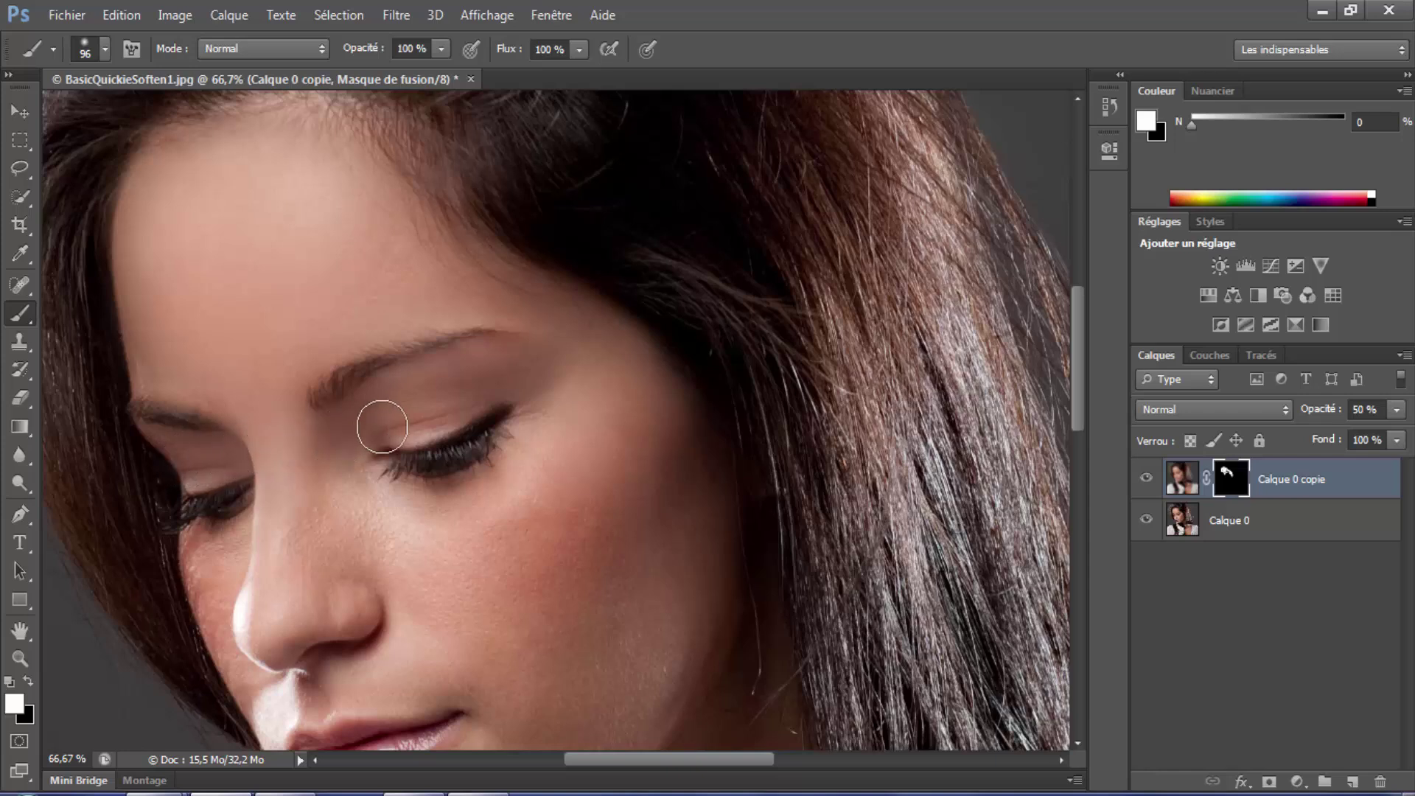
drag(410, 422, 469, 397)
mouse_move(567, 429)
mouse_down()
mouse_move(543, 426)
mouse_move(480, 493)
mouse_move(414, 504)
mouse_up()
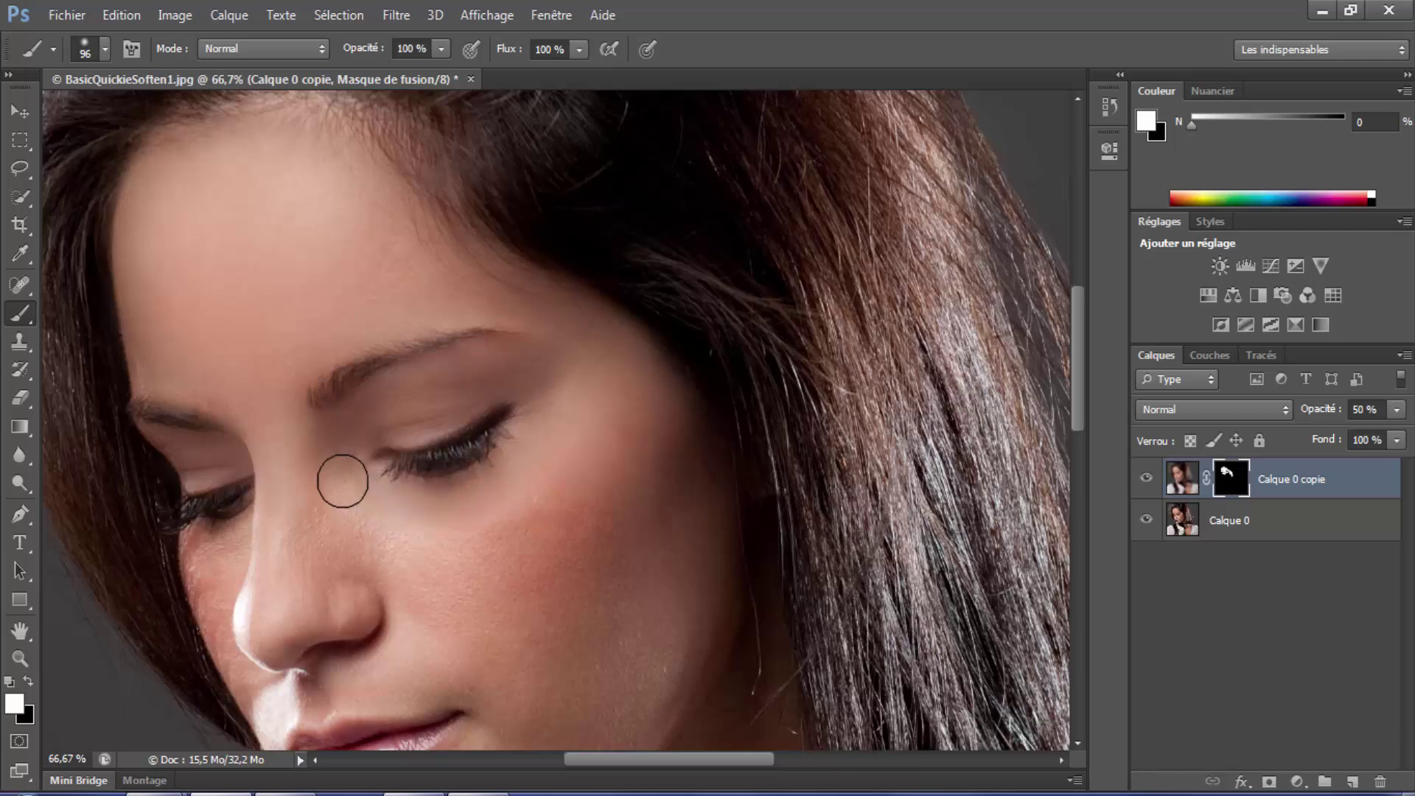
Continue painting the mask over the nose bridge, under-eye, lower cheek and chin
scroll(325, 522, down, 2)
mouse_move(277, 377)
mouse_down()
mouse_move(265, 464)
mouse_move(201, 494)
mouse_move(269, 622)
mouse_move(370, 609)
mouse_move(410, 559)
mouse_move(421, 493)
mouse_move(351, 528)
mouse_move(335, 512)
mouse_move(413, 531)
mouse_move(384, 591)
mouse_move(284, 622)
mouse_move(408, 538)
mouse_move(318, 579)
mouse_move(265, 575)
mouse_move(272, 499)
mouse_move(401, 499)
mouse_move(331, 492)
mouse_move(474, 553)
mouse_move(345, 604)
mouse_up()
scroll(370, 540, down, 2)
mouse_move(369, 540)
mouse_down()
mouse_move(295, 553)
mouse_move(439, 542)
mouse_up()
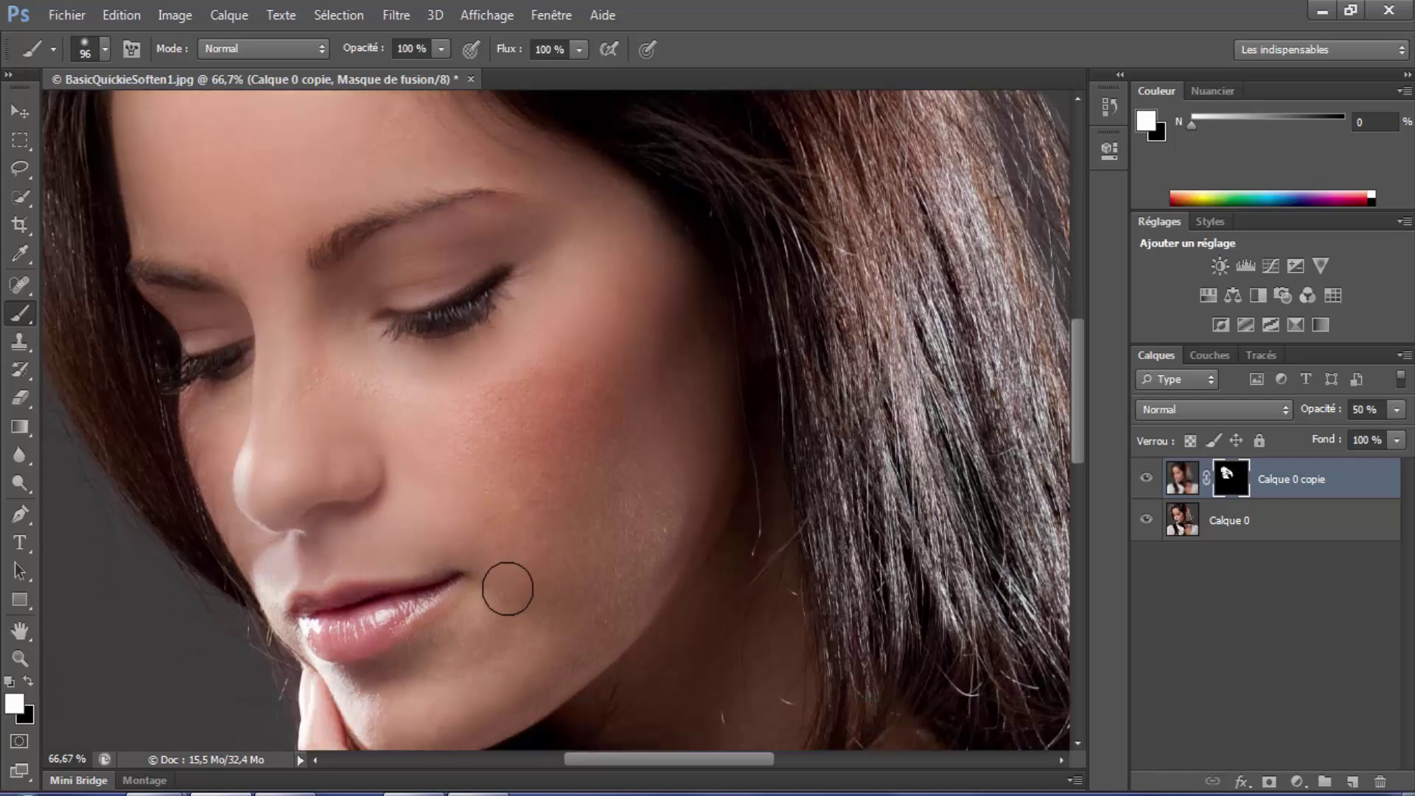
drag(508, 589, 353, 694)
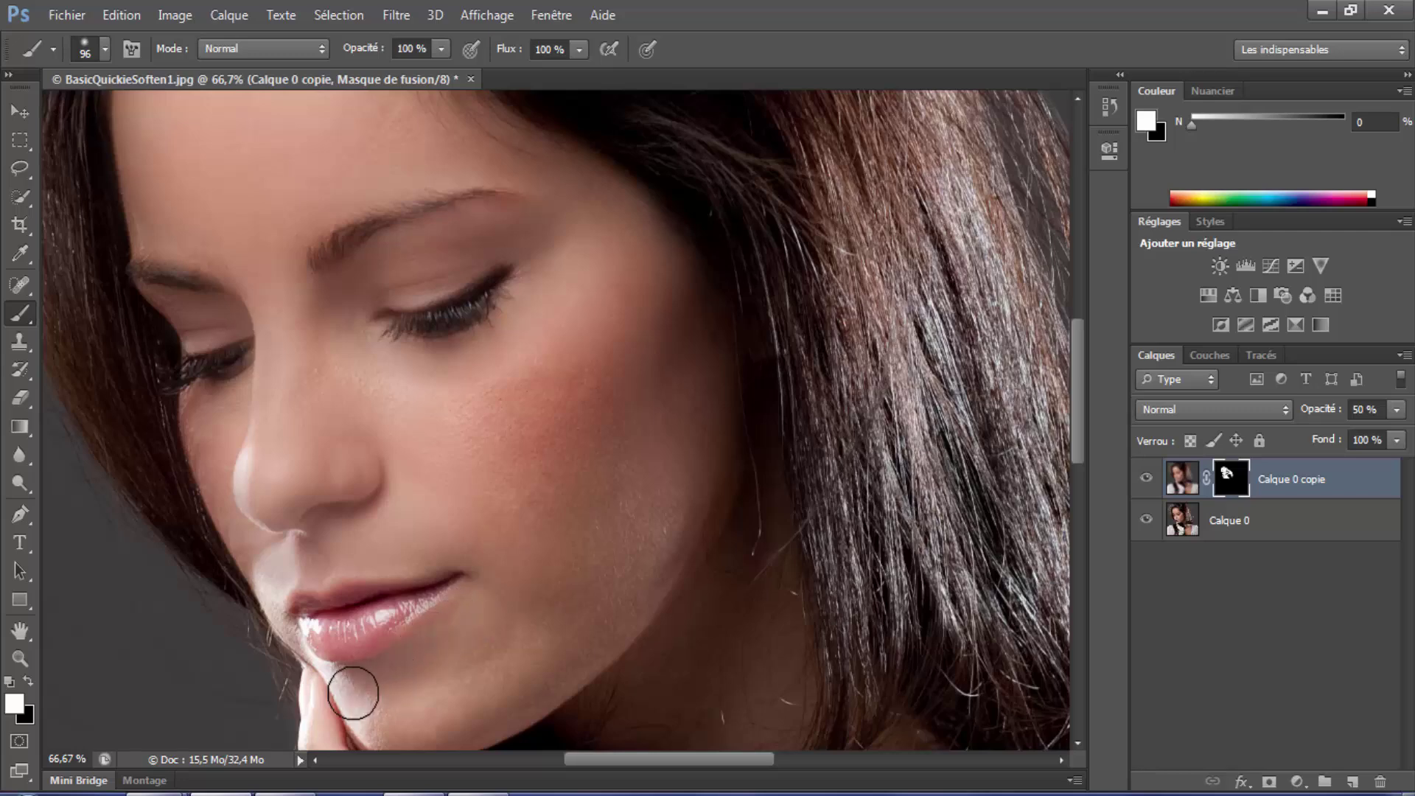
scroll(353, 694, down, 2)
mouse_move(347, 622)
mouse_down()
mouse_move(357, 607)
mouse_move(398, 645)
mouse_move(442, 646)
mouse_up()
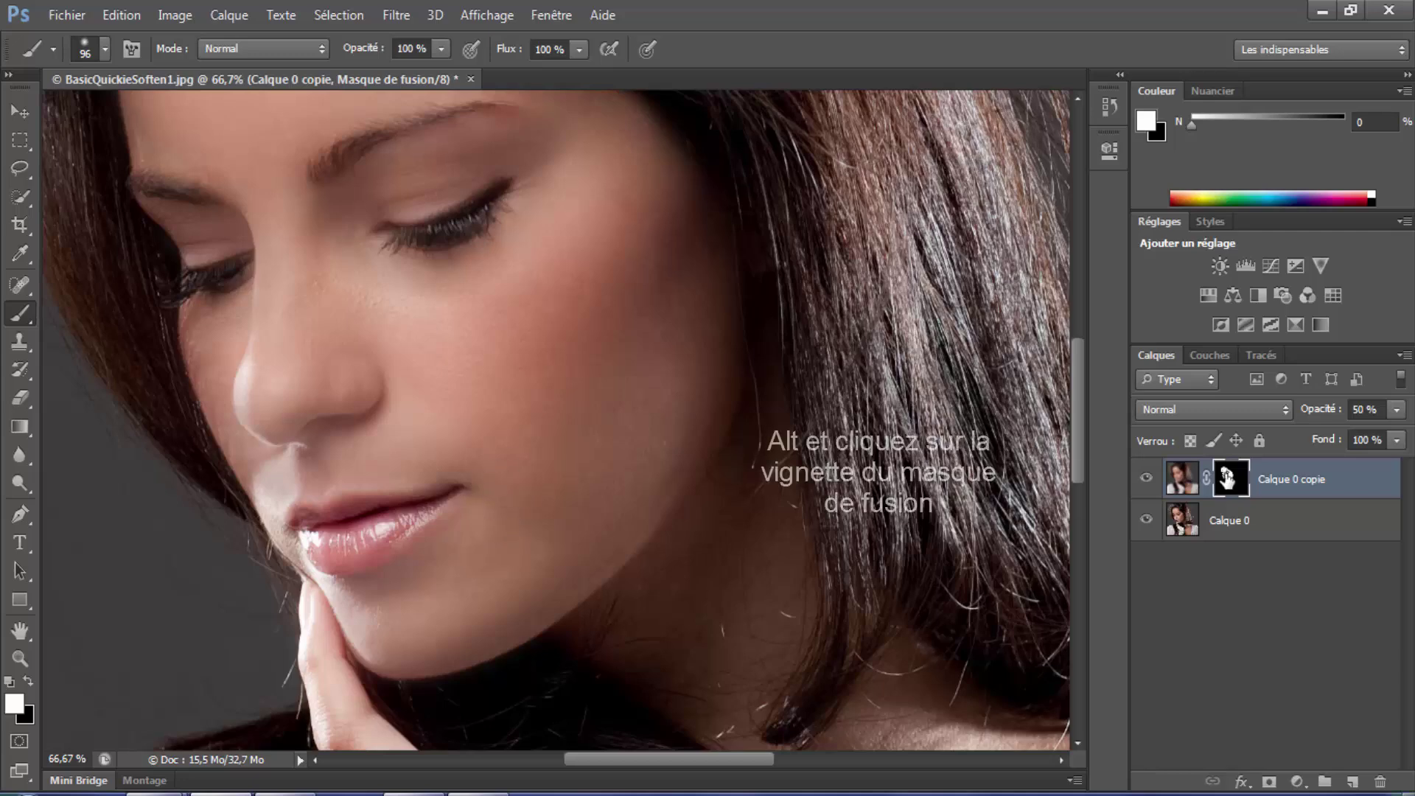
View the mask alone and paint white over the cheek-to-eye gaps and dark eye patch
alt+click(1227, 477)
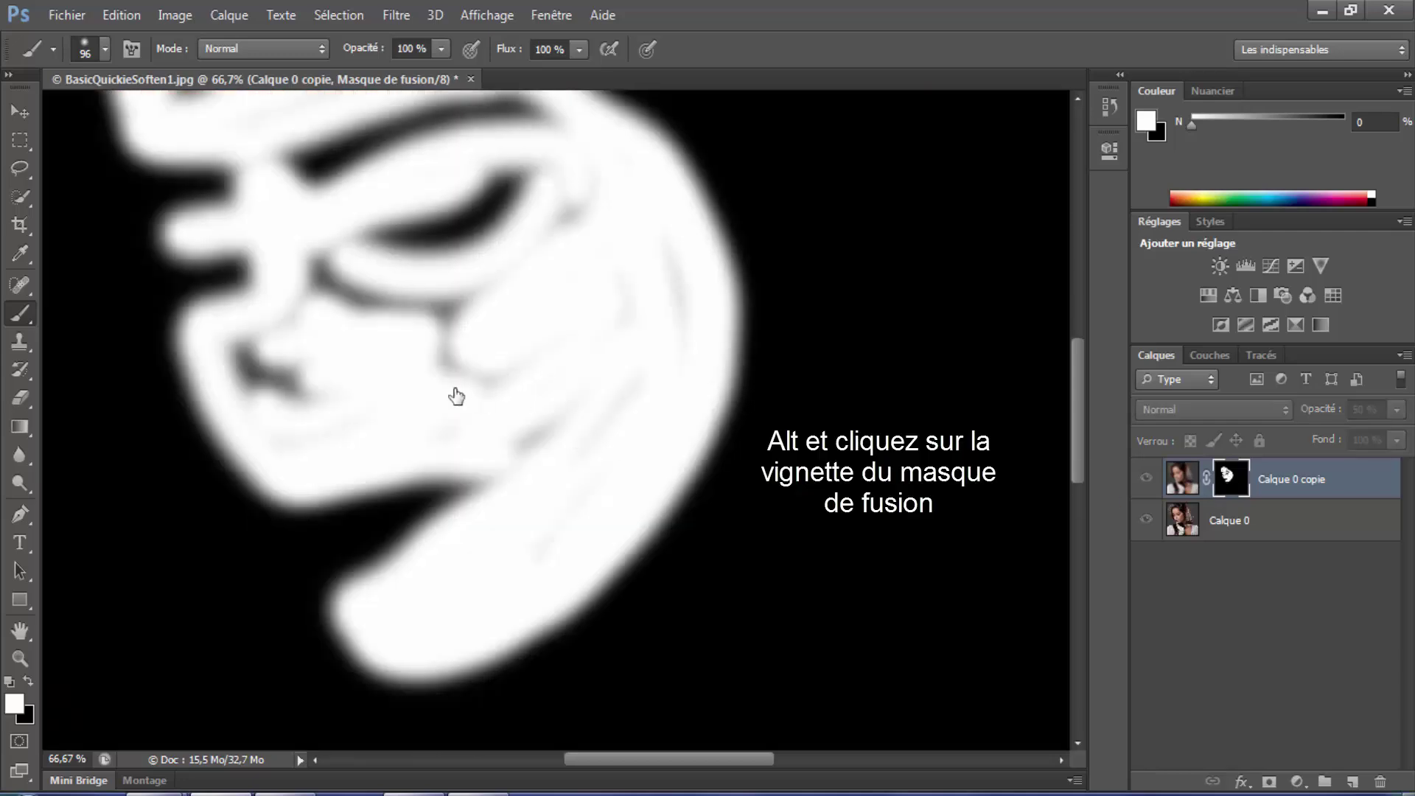
scroll(568, 307, up, 2)
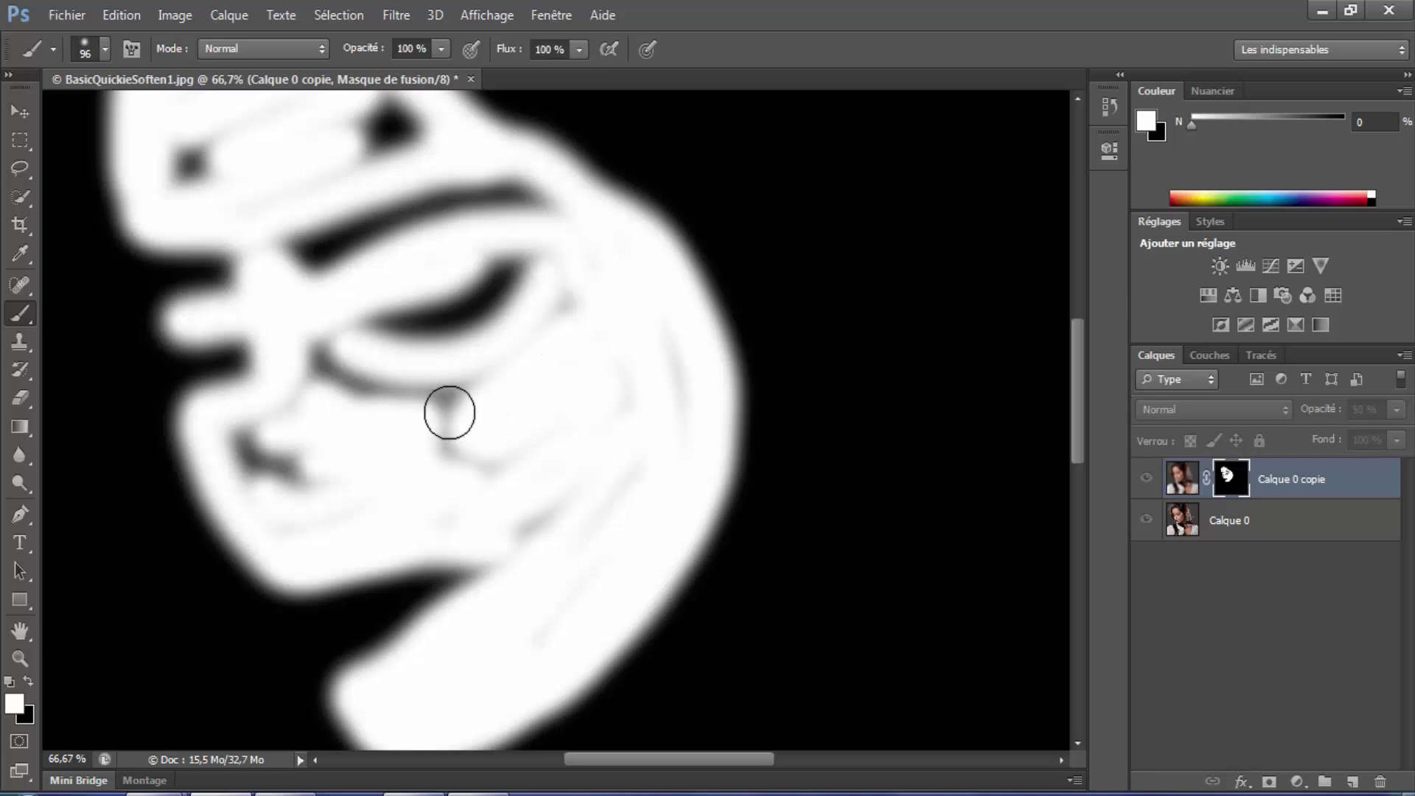
mouse_move(449, 413)
mouse_down()
mouse_move(320, 347)
mouse_move(259, 405)
mouse_move(269, 467)
mouse_move(307, 390)
mouse_move(439, 433)
mouse_move(562, 521)
mouse_move(645, 398)
mouse_up()
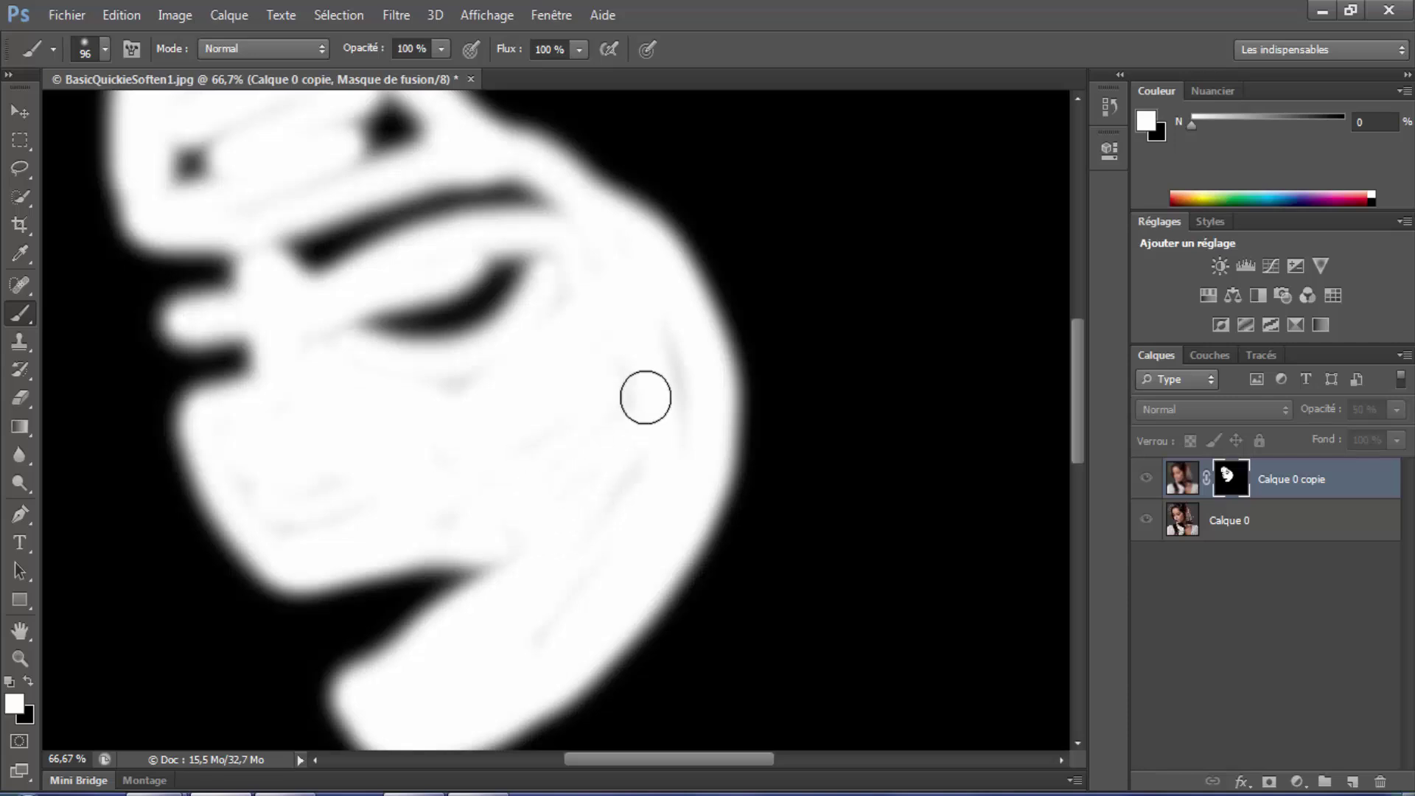
scroll(573, 401, up, 3)
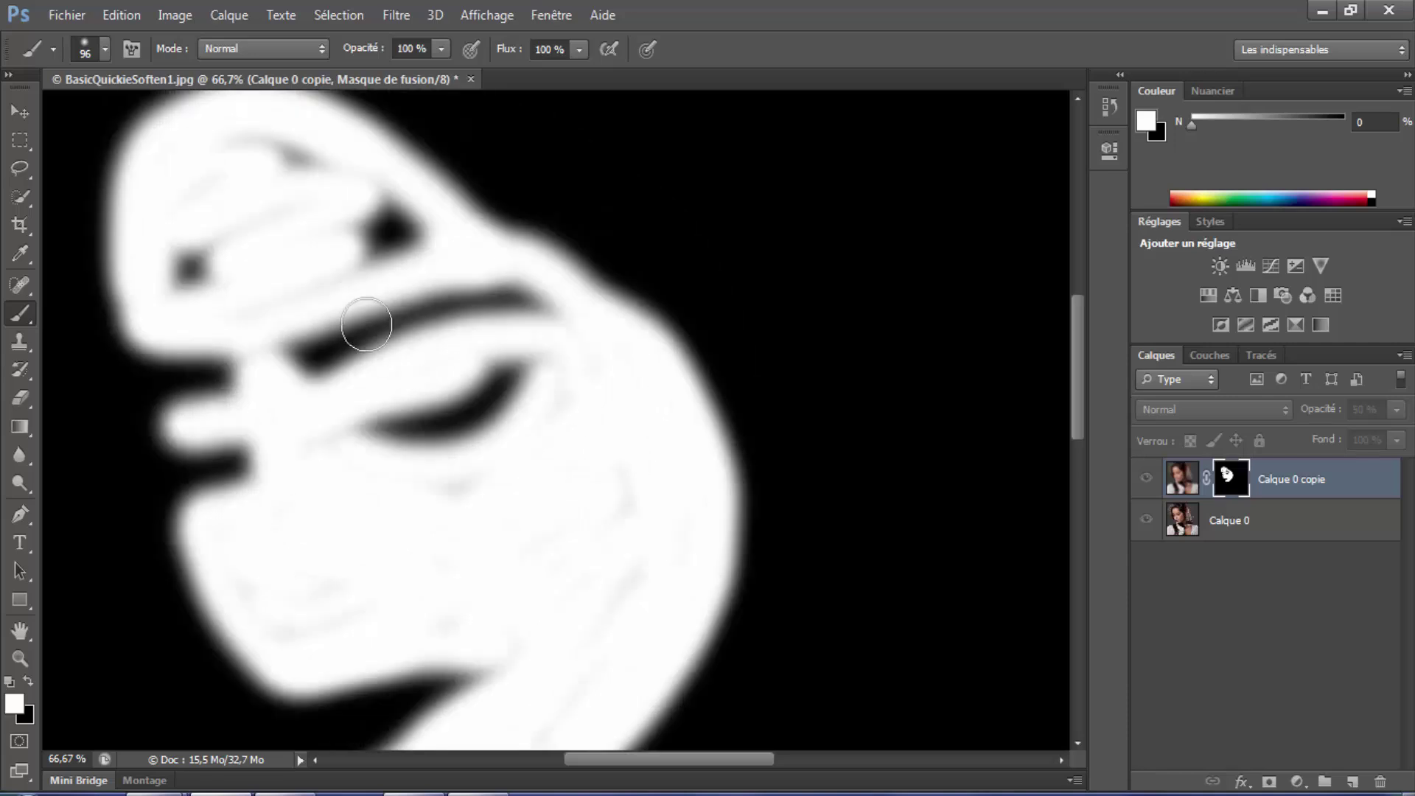
mouse_move(347, 285)
mouse_down()
mouse_move(392, 231)
mouse_move(260, 155)
mouse_move(174, 278)
mouse_move(300, 221)
mouse_move(237, 296)
mouse_move(366, 214)
mouse_move(307, 158)
mouse_up()
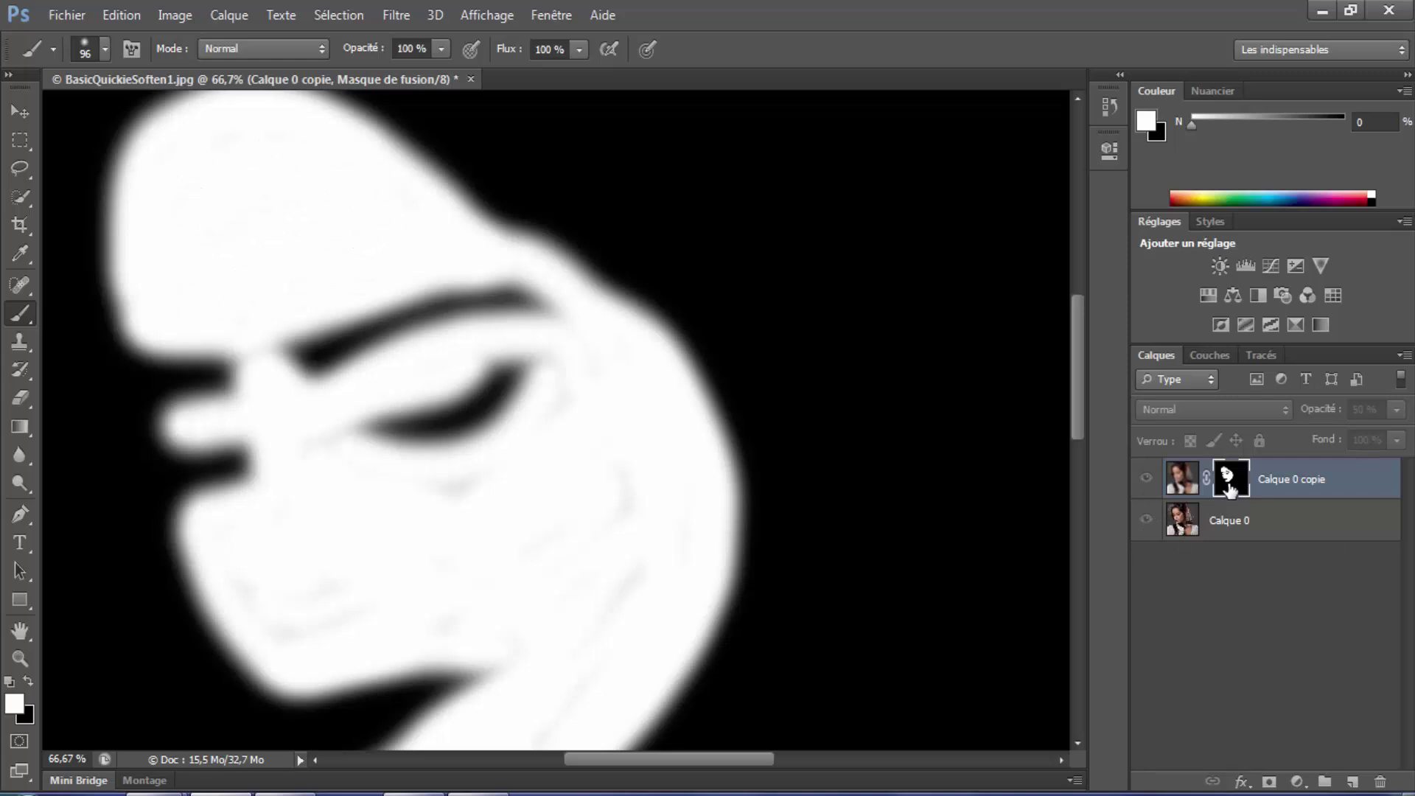
Return to the photo view and shrink the brush to 30 px
alt+click(1230, 479)
scroll(284, 601, down, 2)
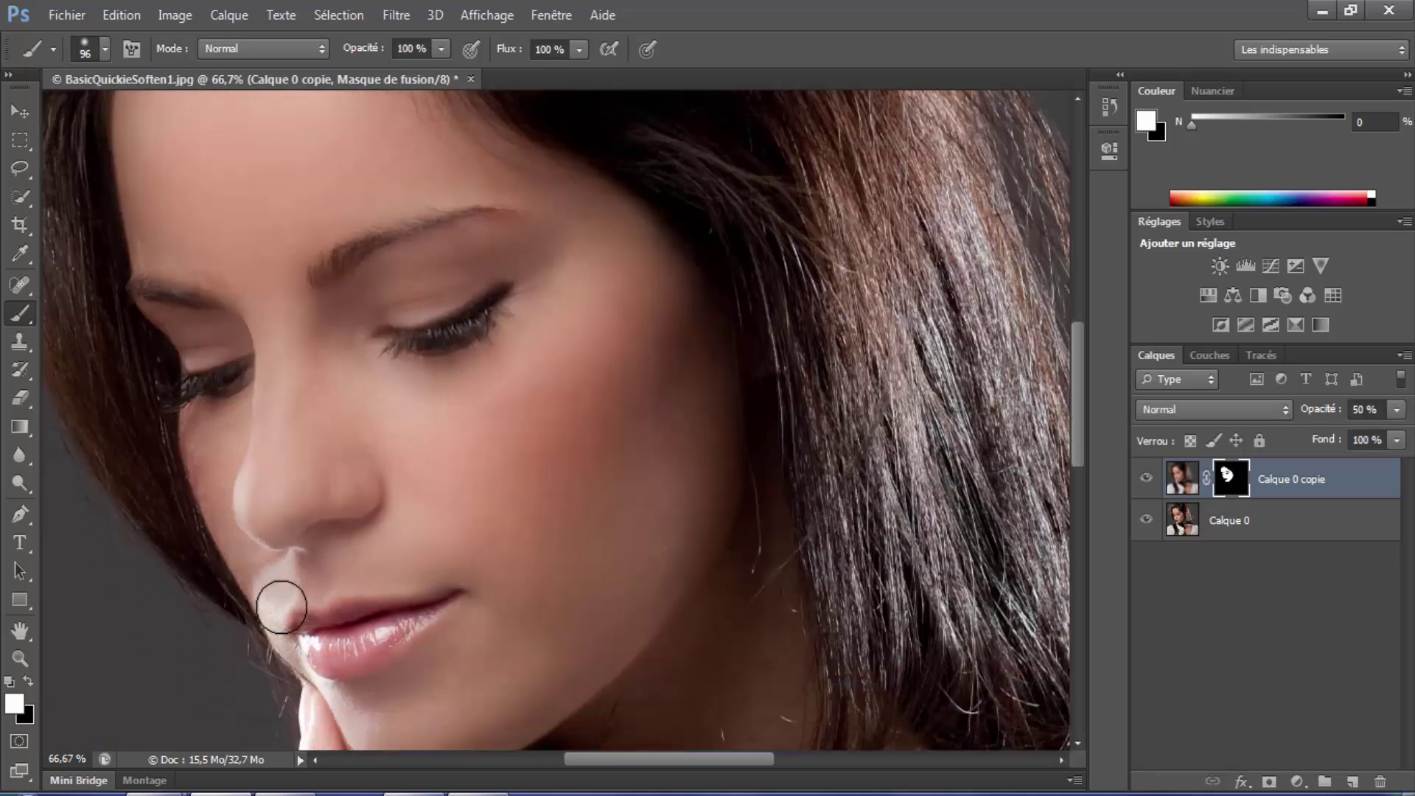
scroll(278, 600, down, 1)
click(106, 49)
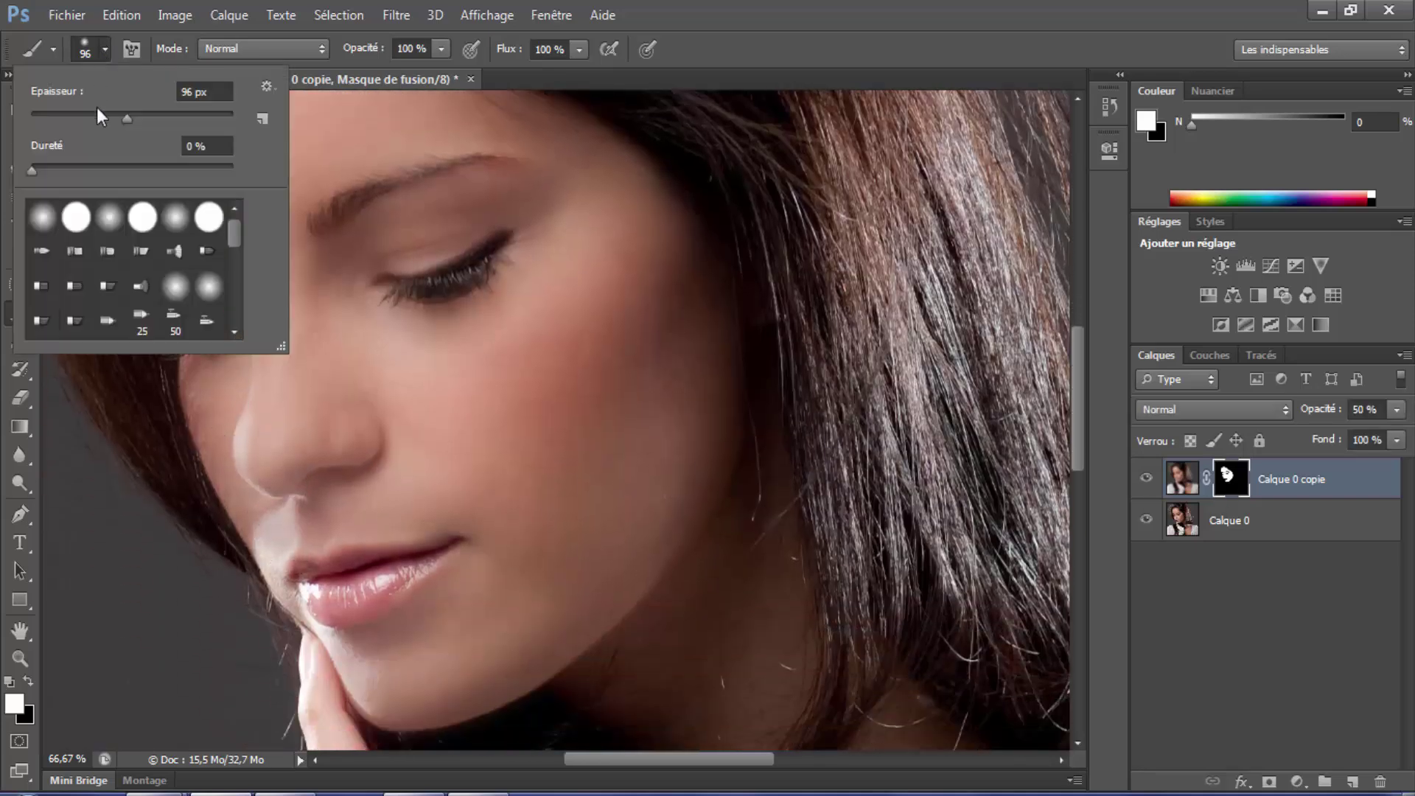
click(60, 116)
click(264, 558)
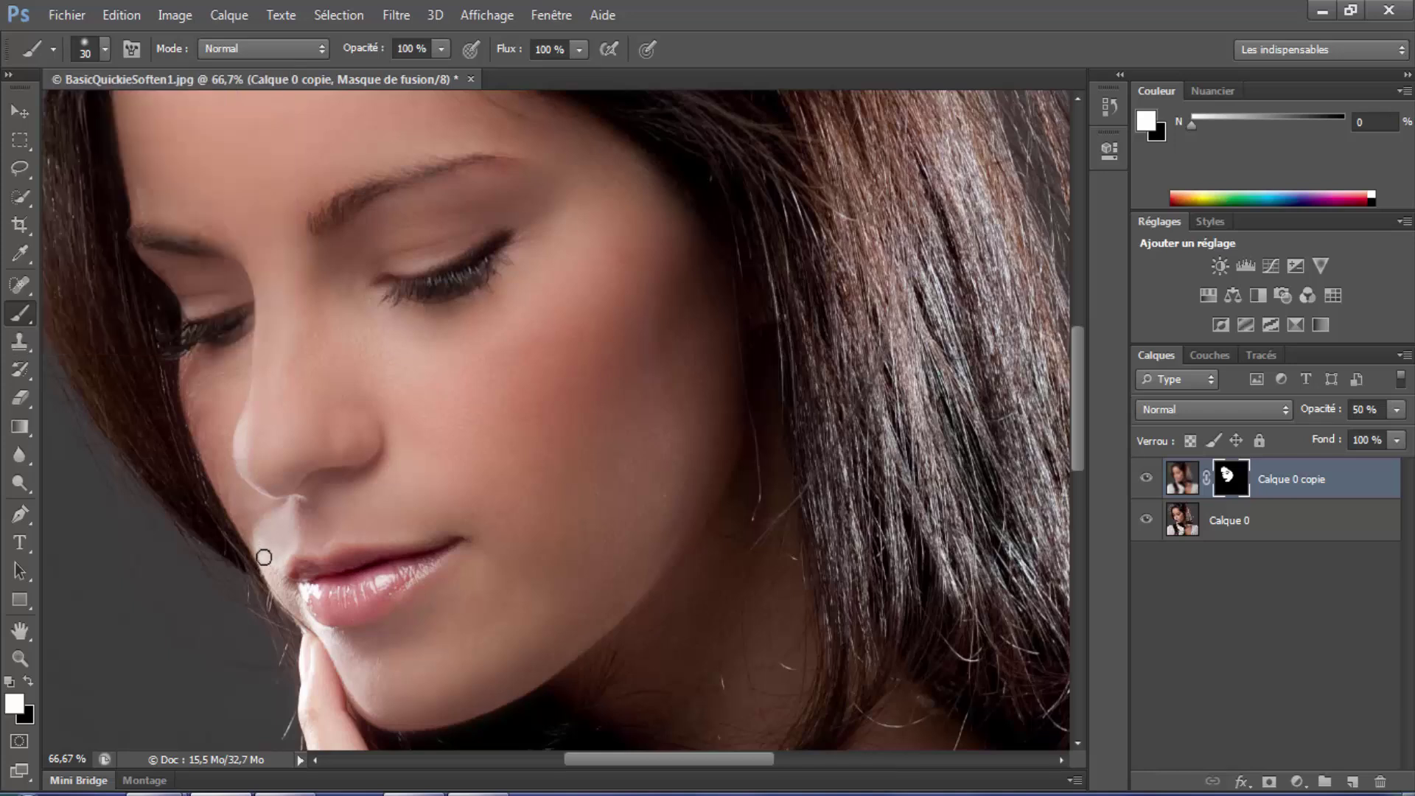
Paint white around the lip corner, then check the mask alone and return to the photo
drag(274, 588, 310, 624)
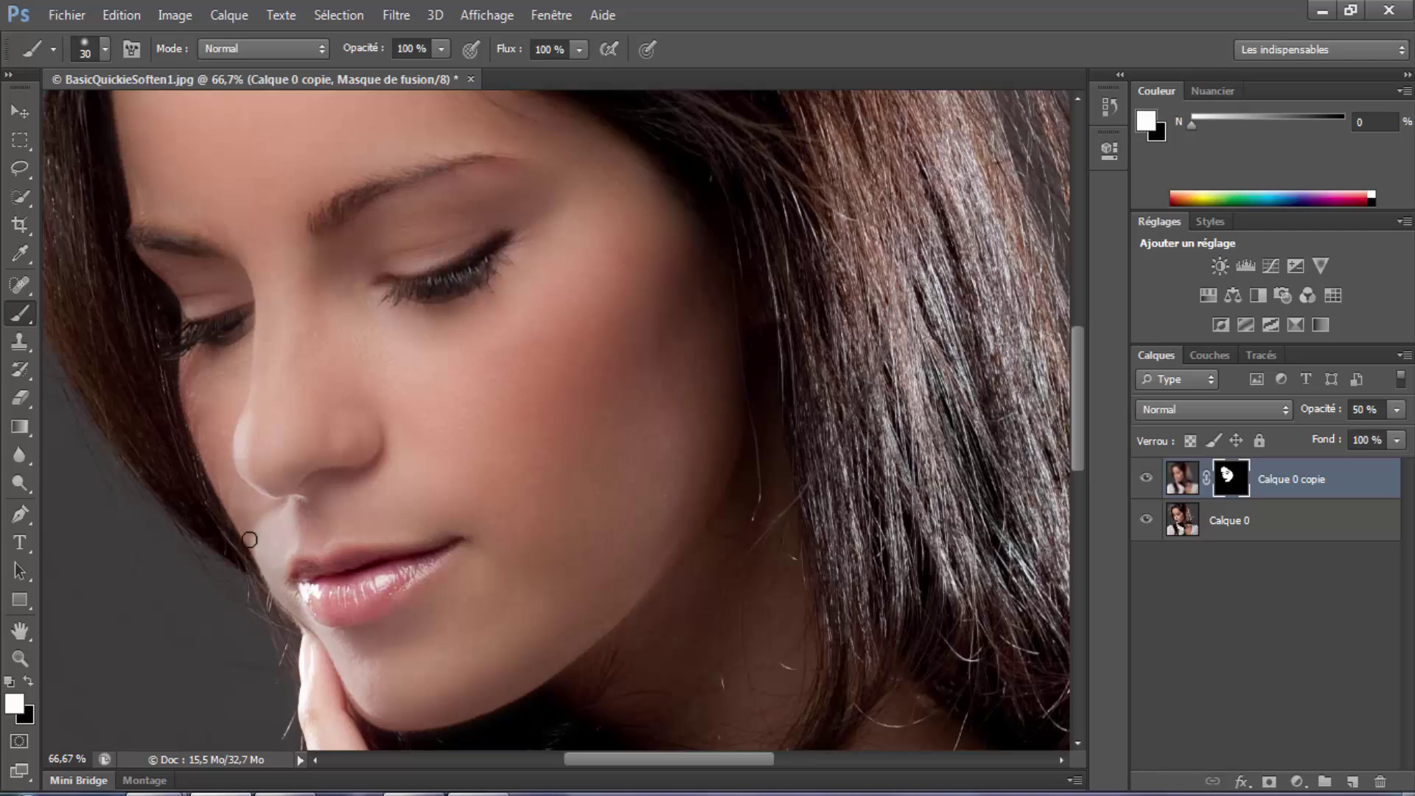
alt+click(1228, 487)
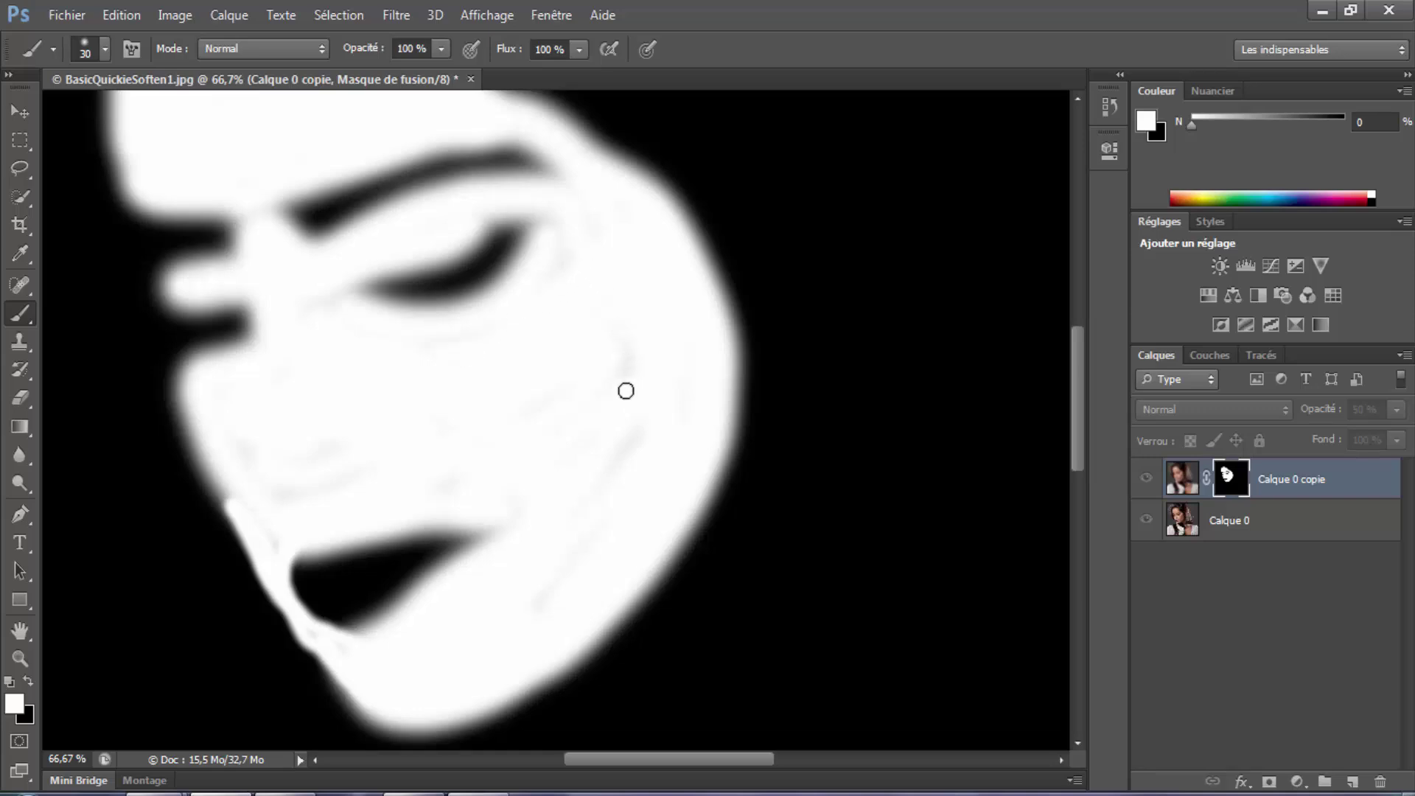
alt+click(1228, 478)
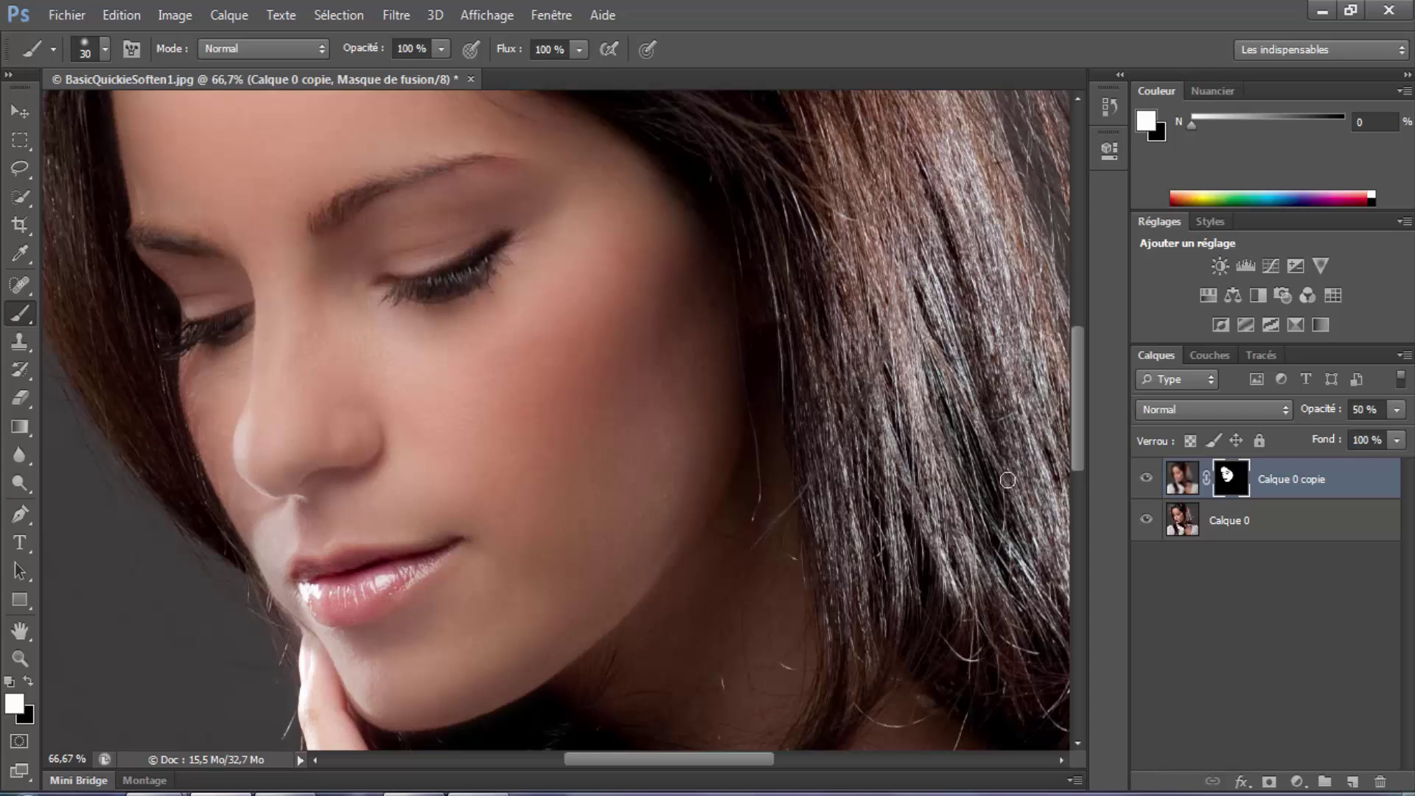
Set the Opacité of 'Calque 0 copie' to 36%
scroll(1001, 480, up, 1)
scroll(1002, 479, up, 1)
scroll(1032, 494, up, 2)
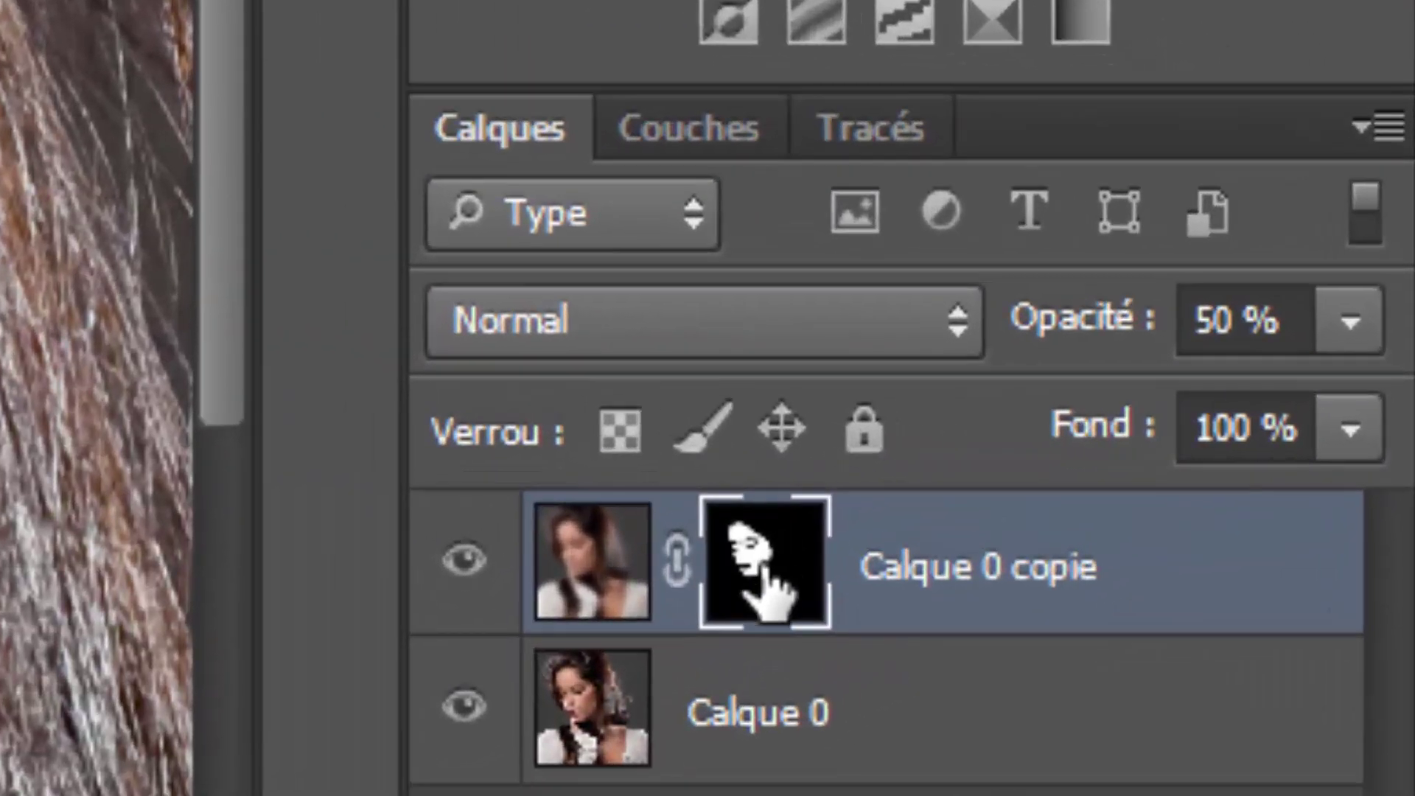
click(1352, 344)
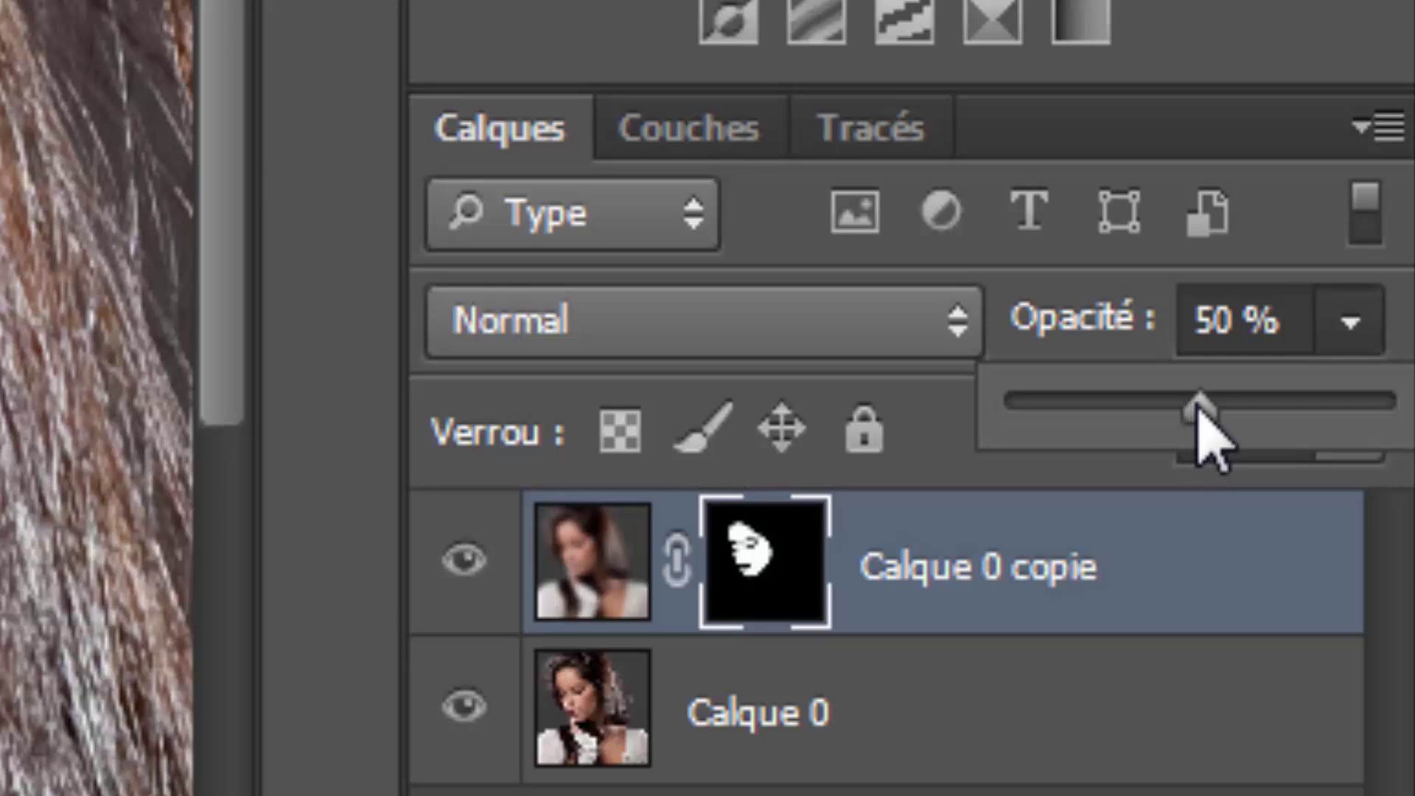
mouse_move(1198, 406)
mouse_down()
mouse_move(1136, 424)
mouse_move(1149, 420)
mouse_up()
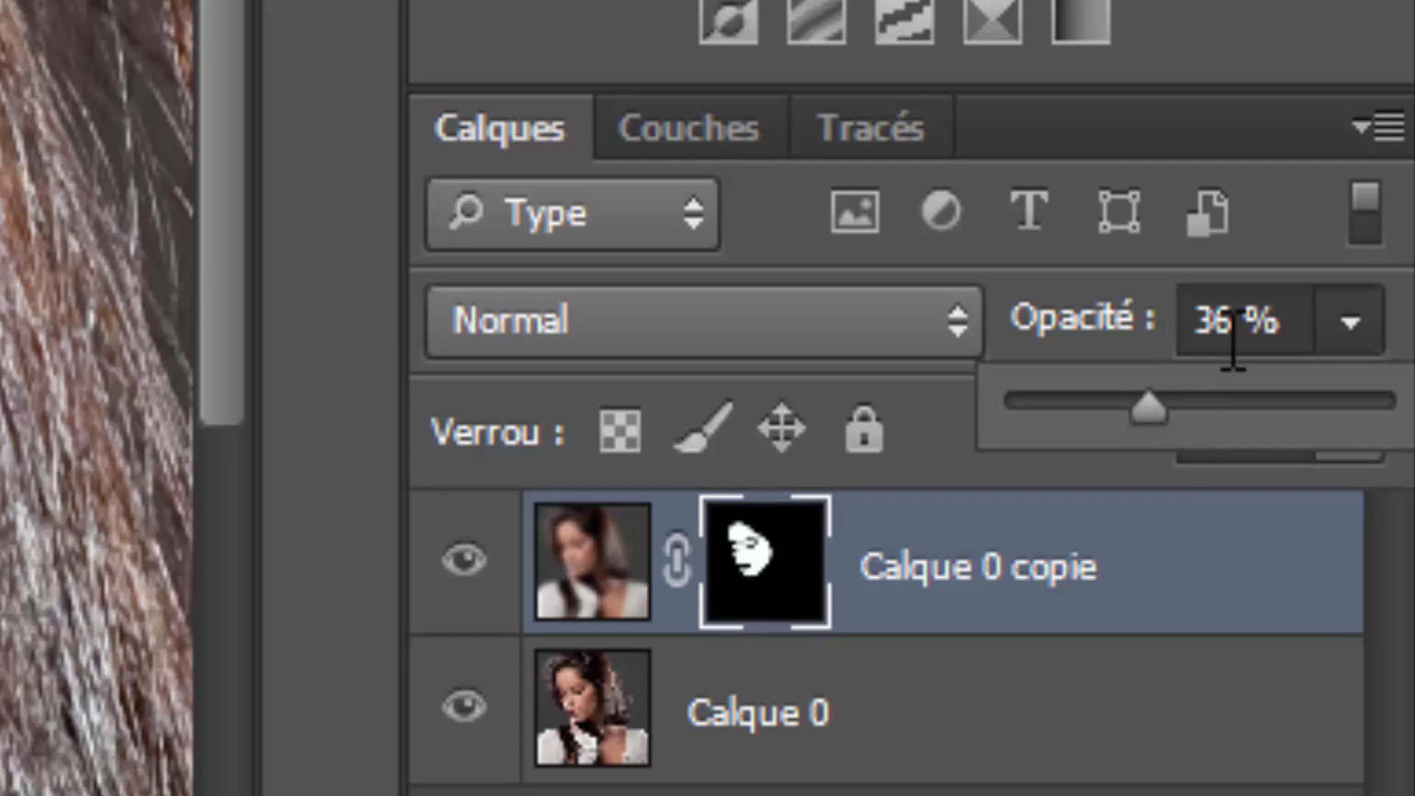
key(Return)
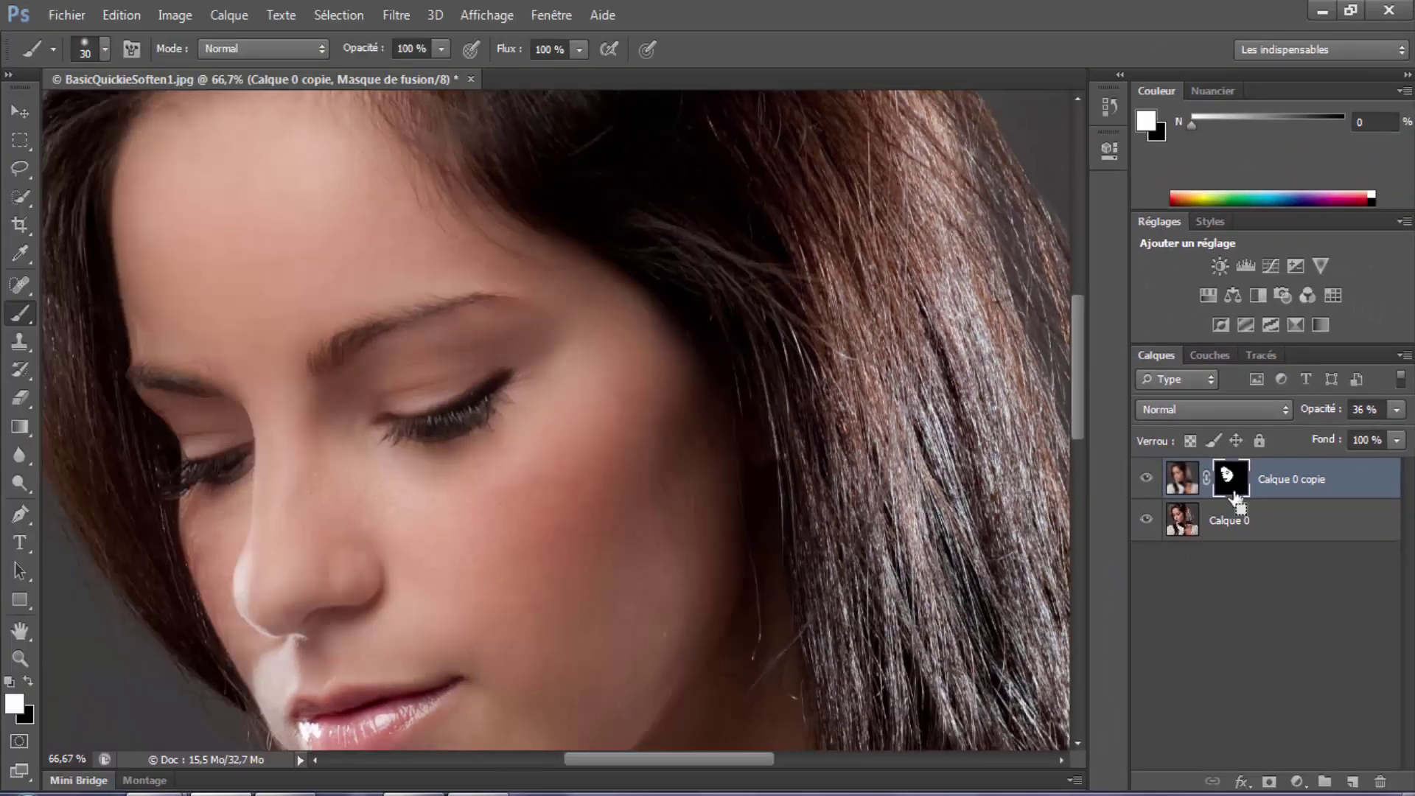
Load the mask as a selection, add 'Calque 1', and fill it with 50% gris
ctrl+click(1228, 477)
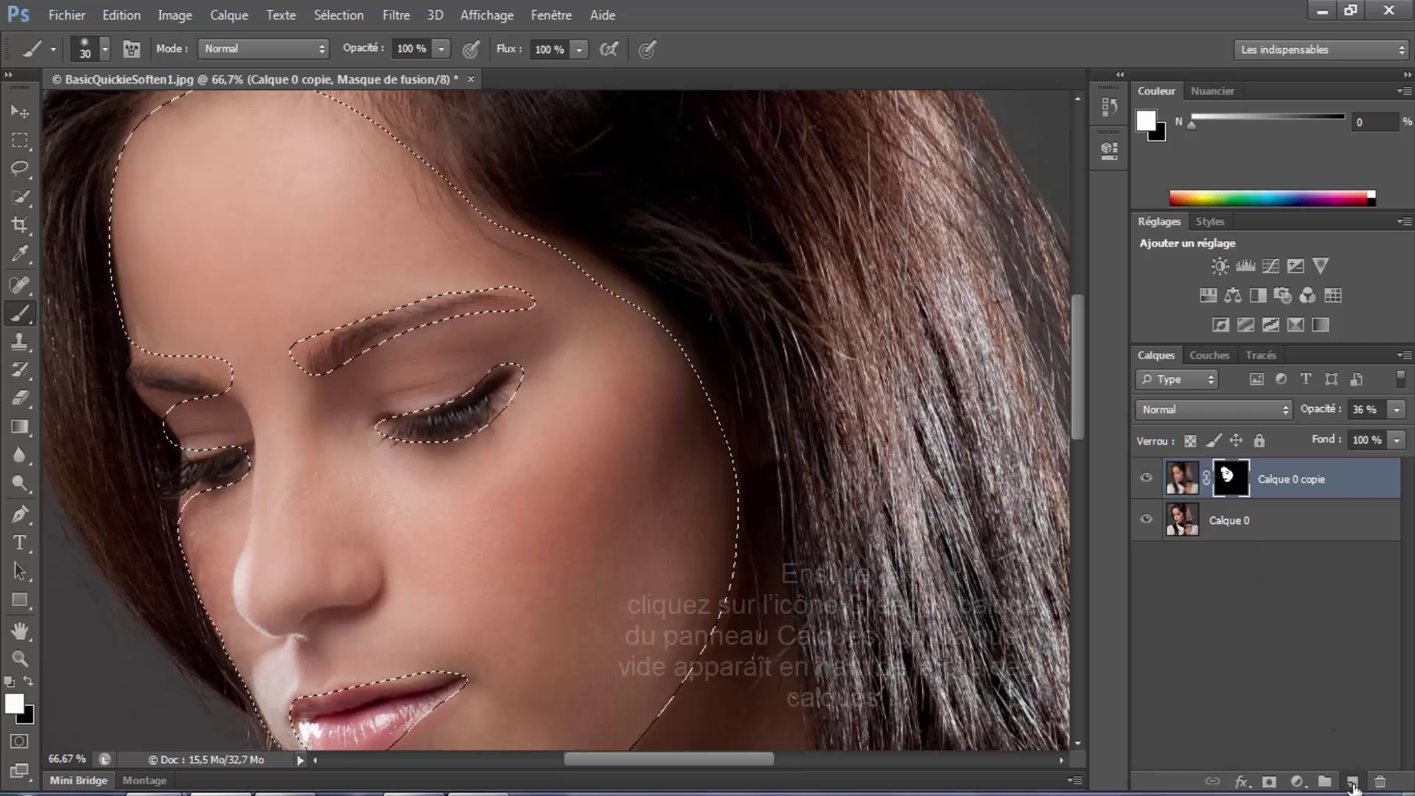
click(1352, 782)
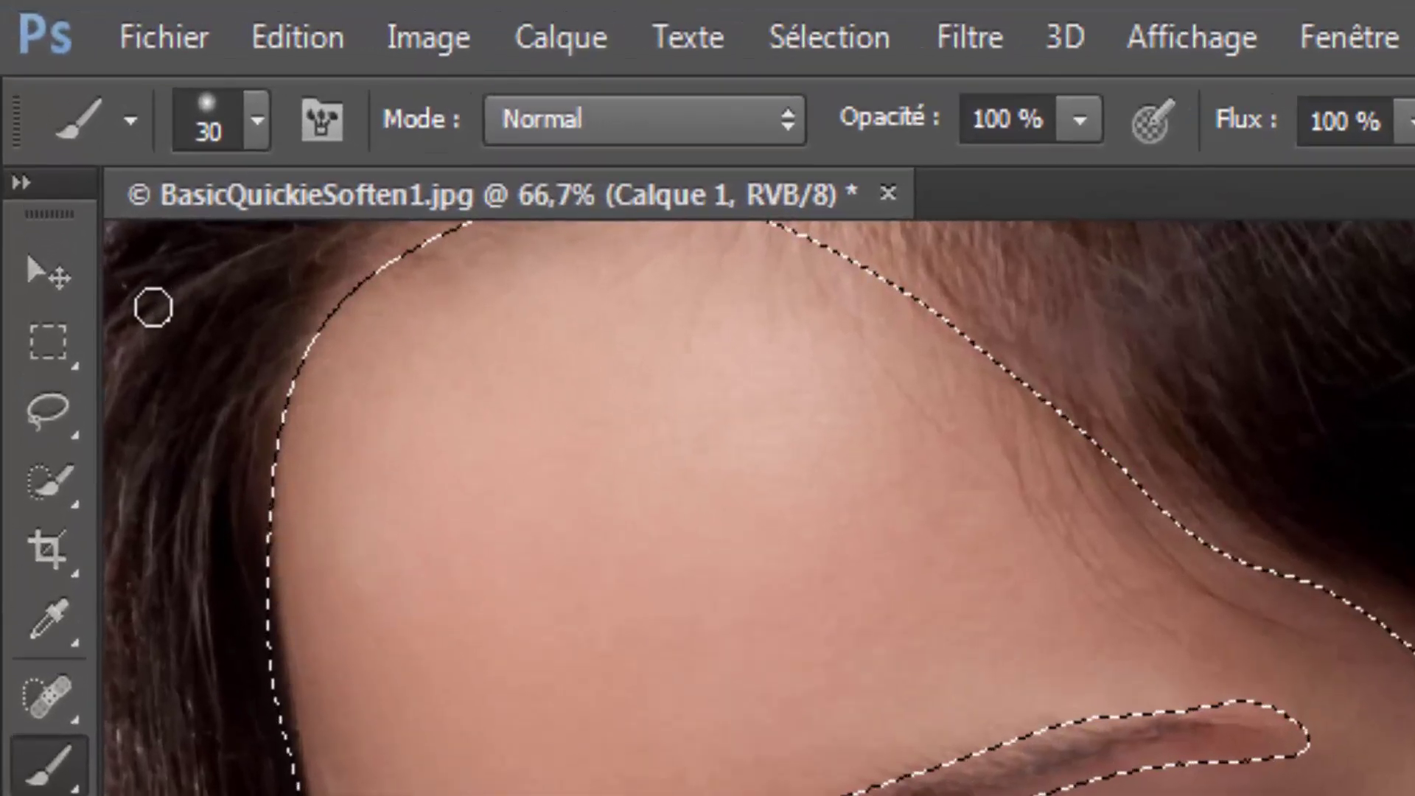
click(271, 34)
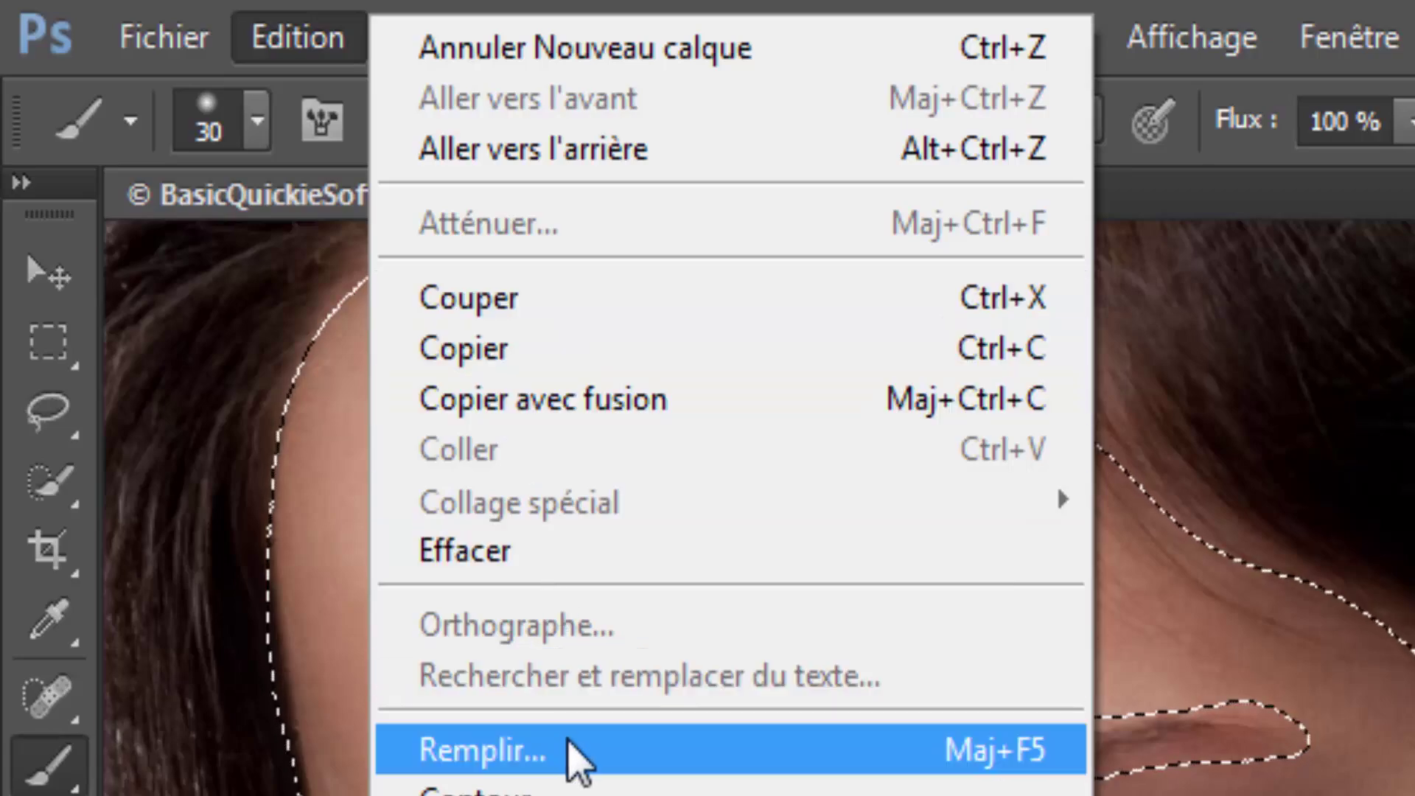
click(579, 756)
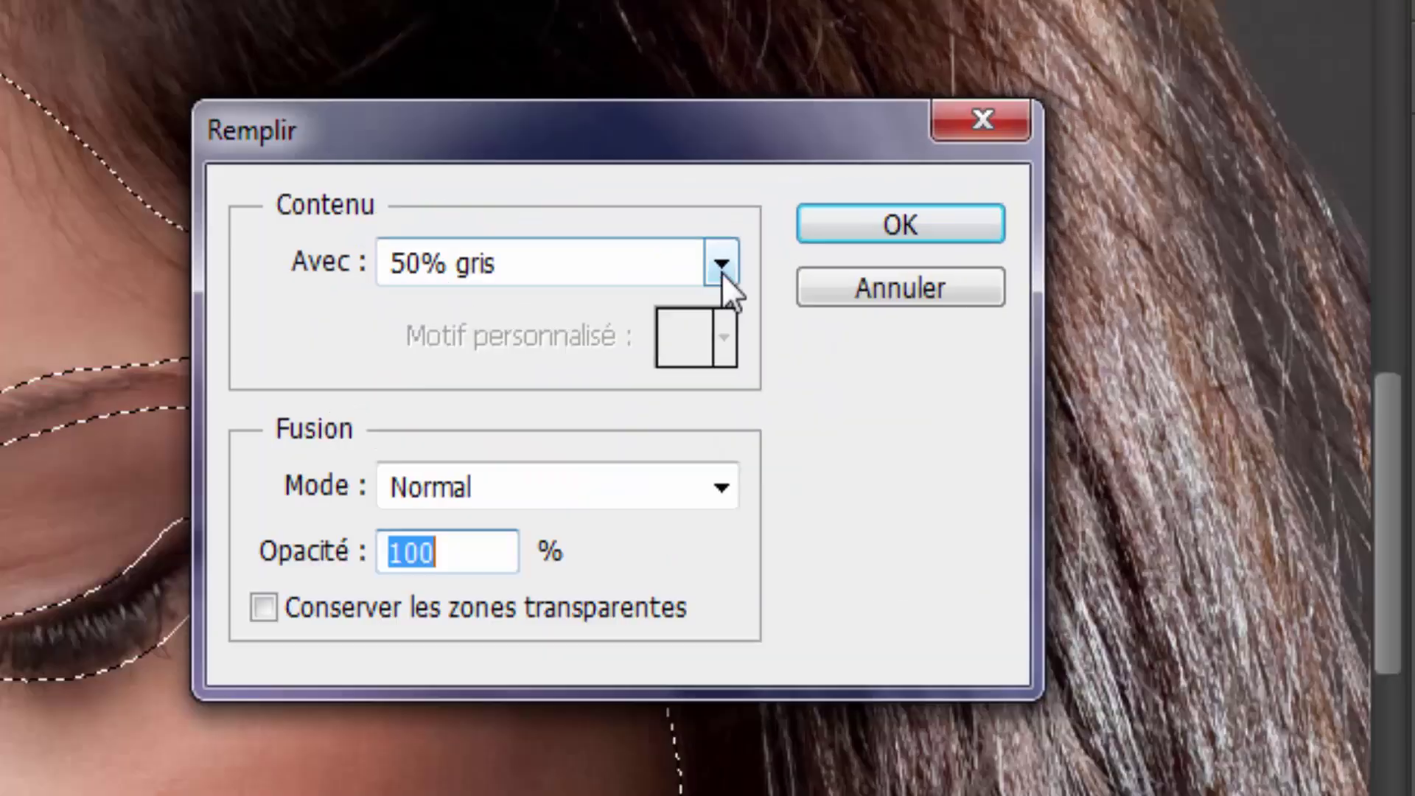
click(721, 264)
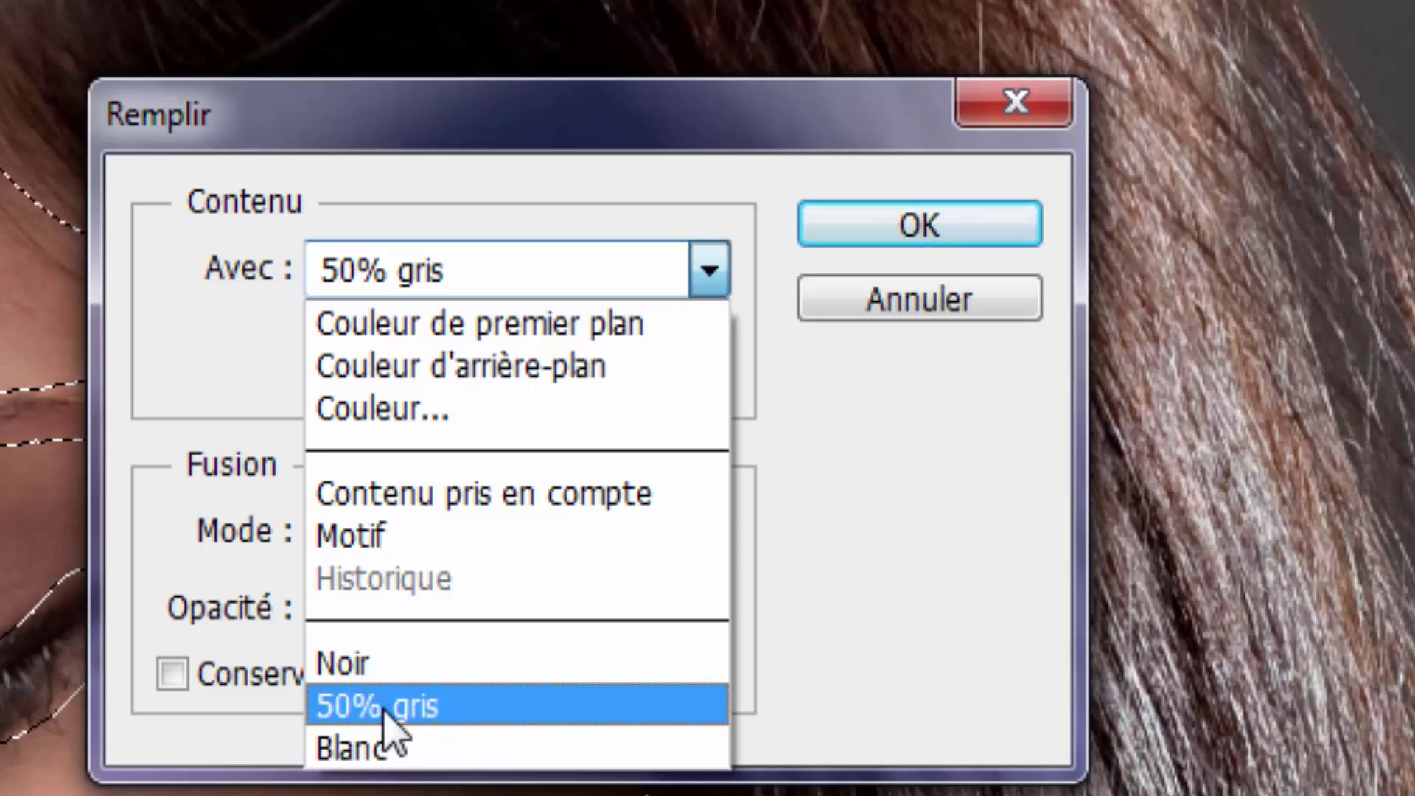
click(376, 712)
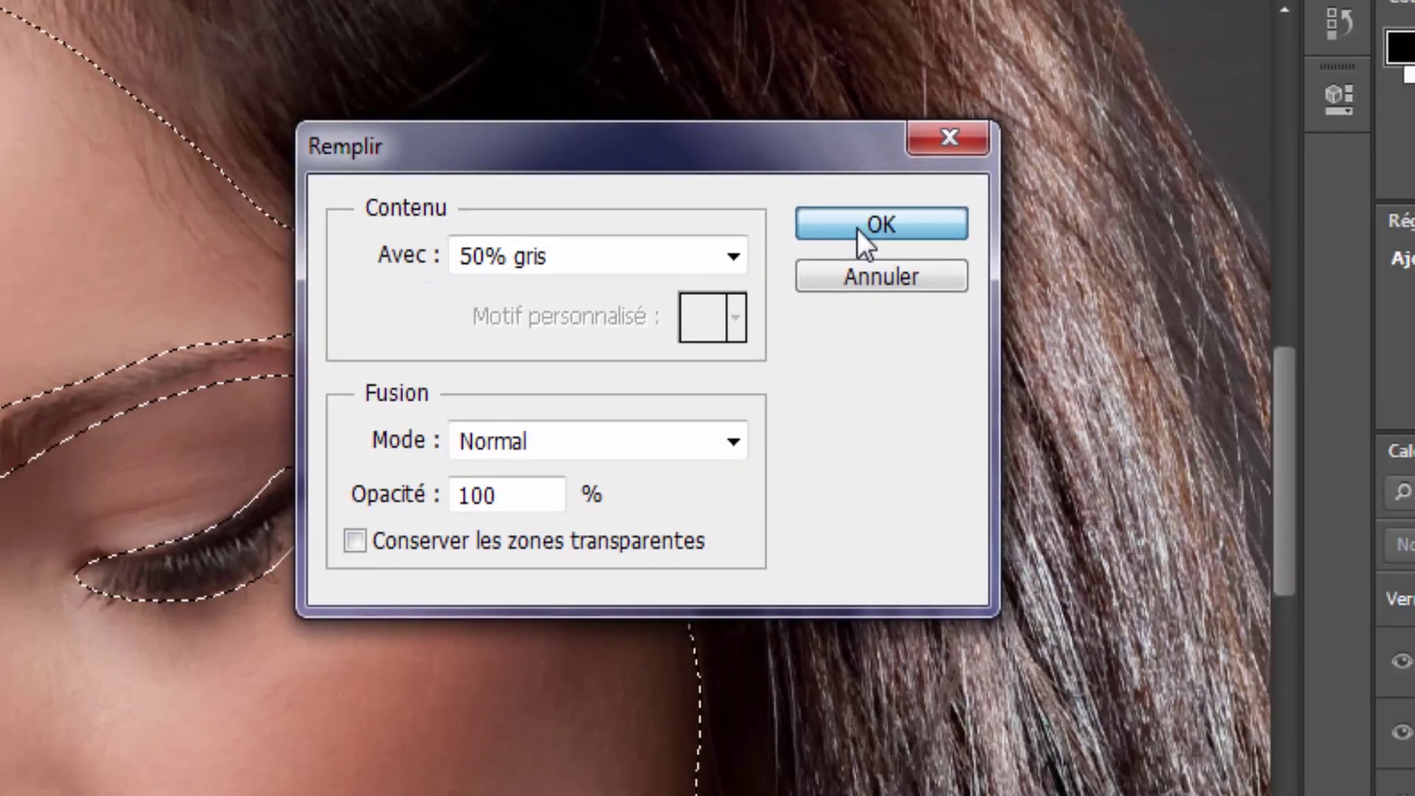
click(857, 229)
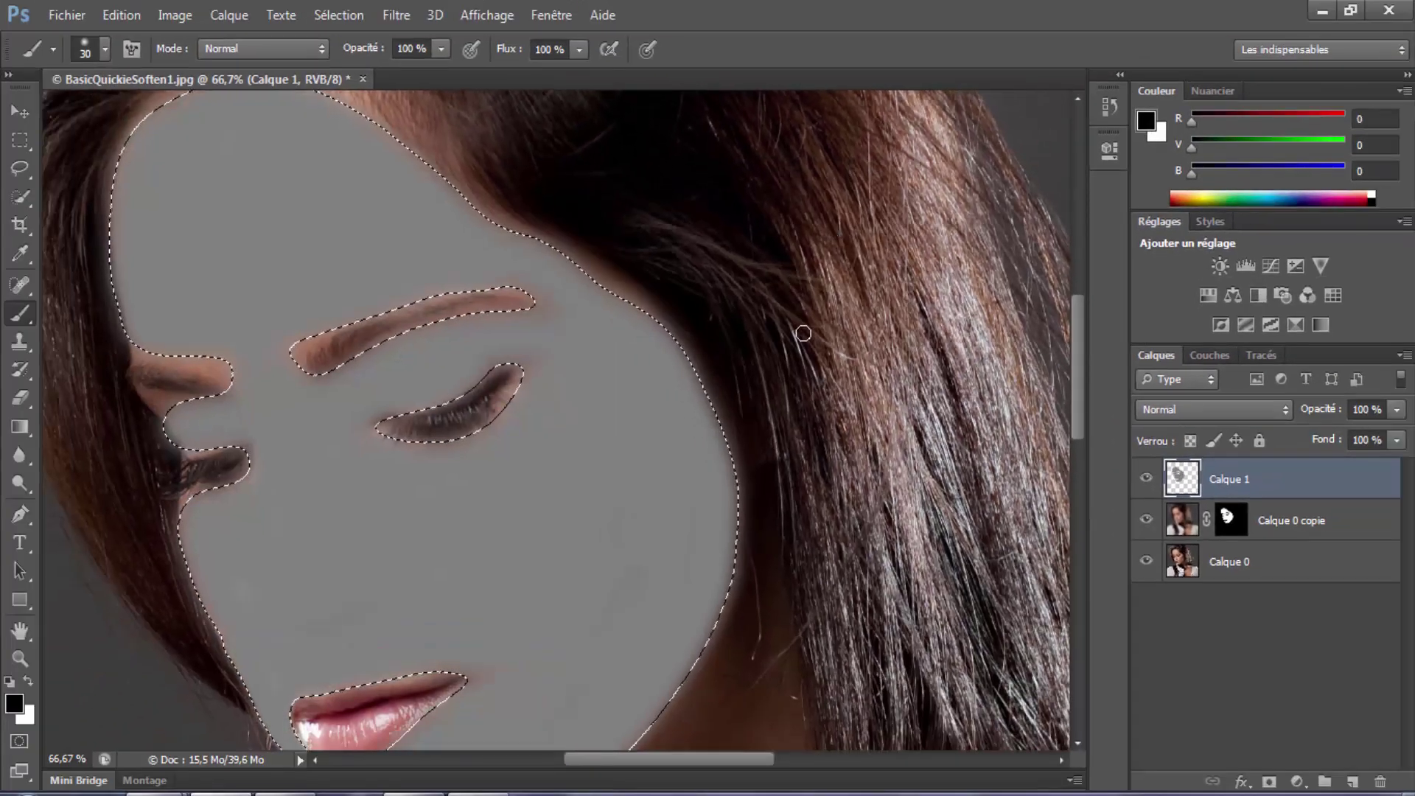
Zoom to 200% and pan to the eyebrow, then bring up the Filtre menu
key(ctrl+plus)
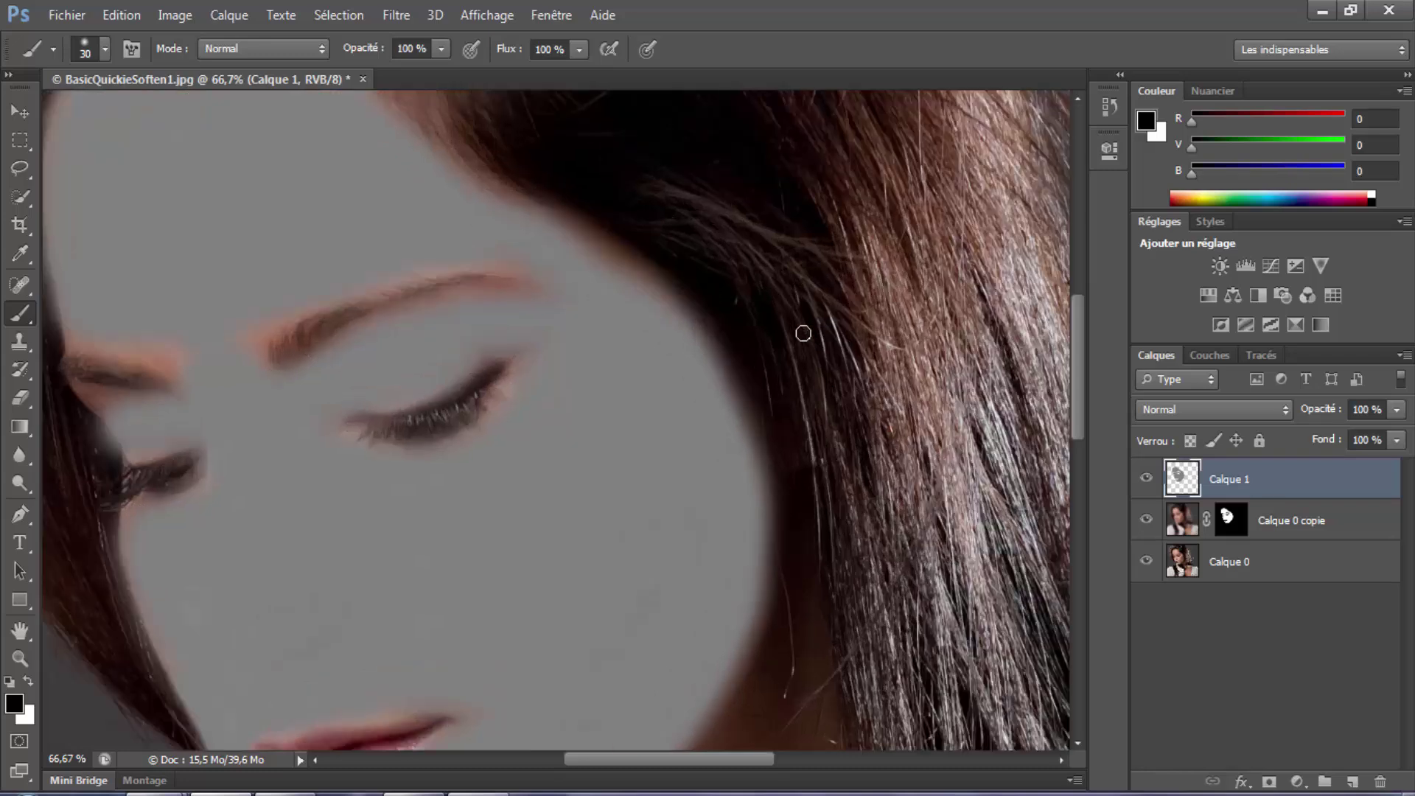
key(ctrl+plus)
drag(367, 346, 685, 575)
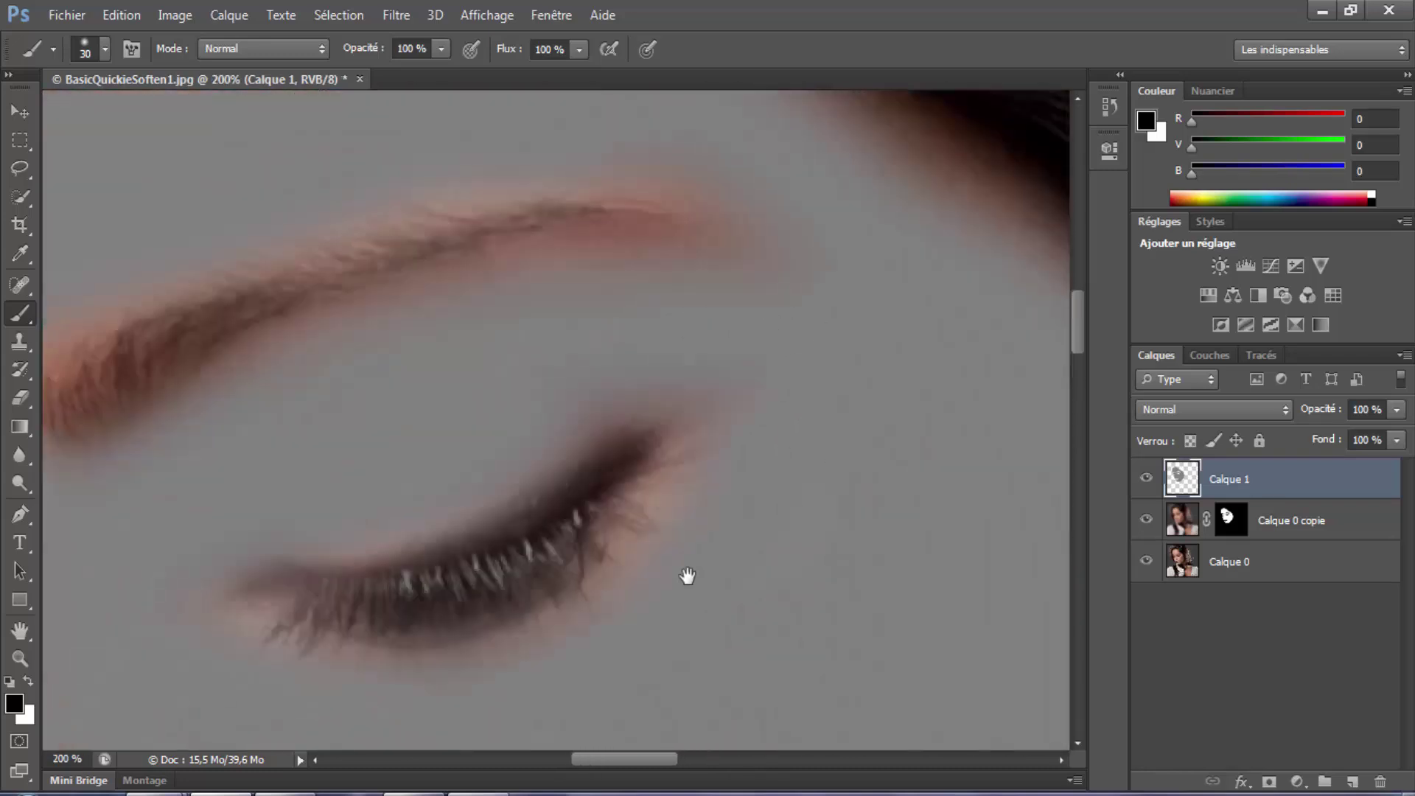
mouse_move(452, 367)
mouse_down()
mouse_move(582, 483)
mouse_move(587, 516)
mouse_up()
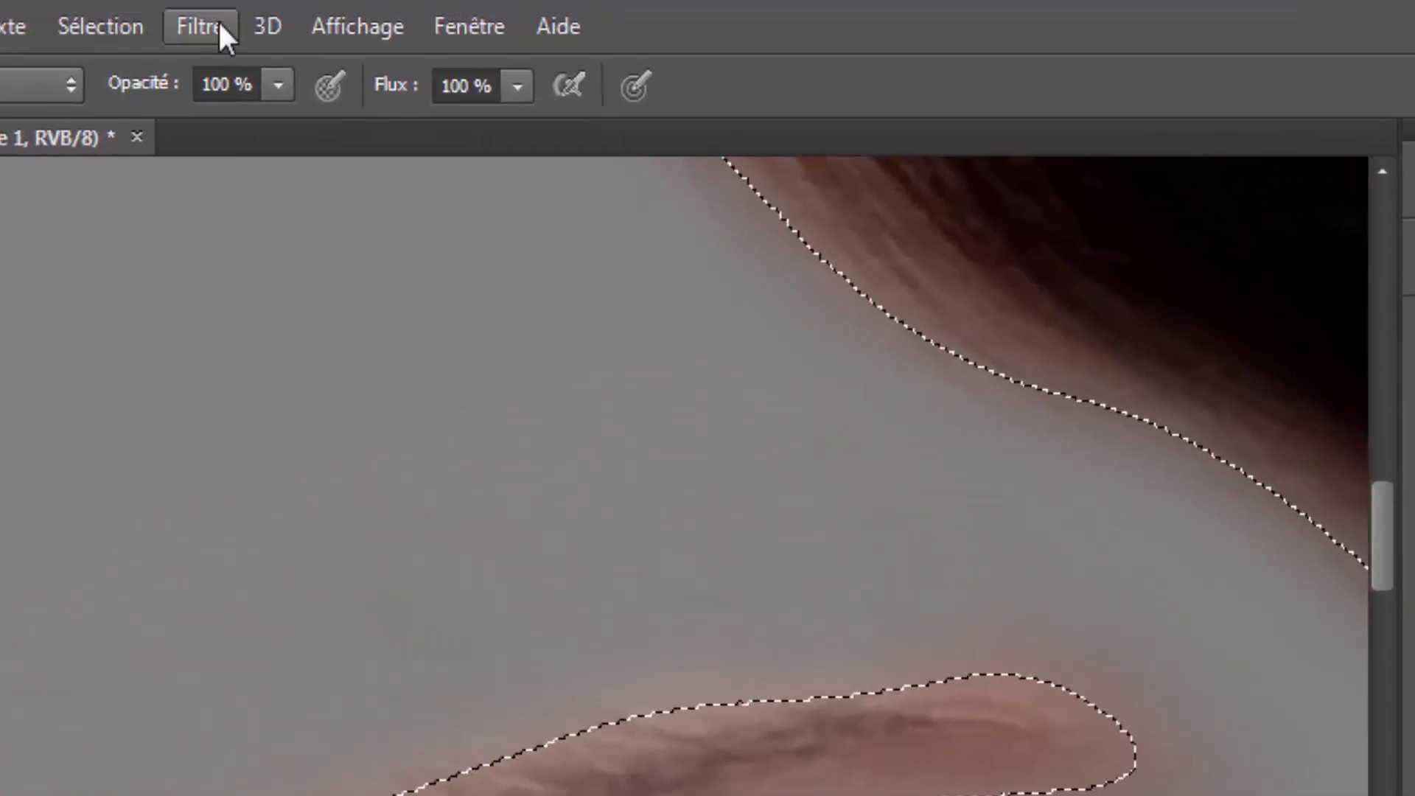
click(220, 20)
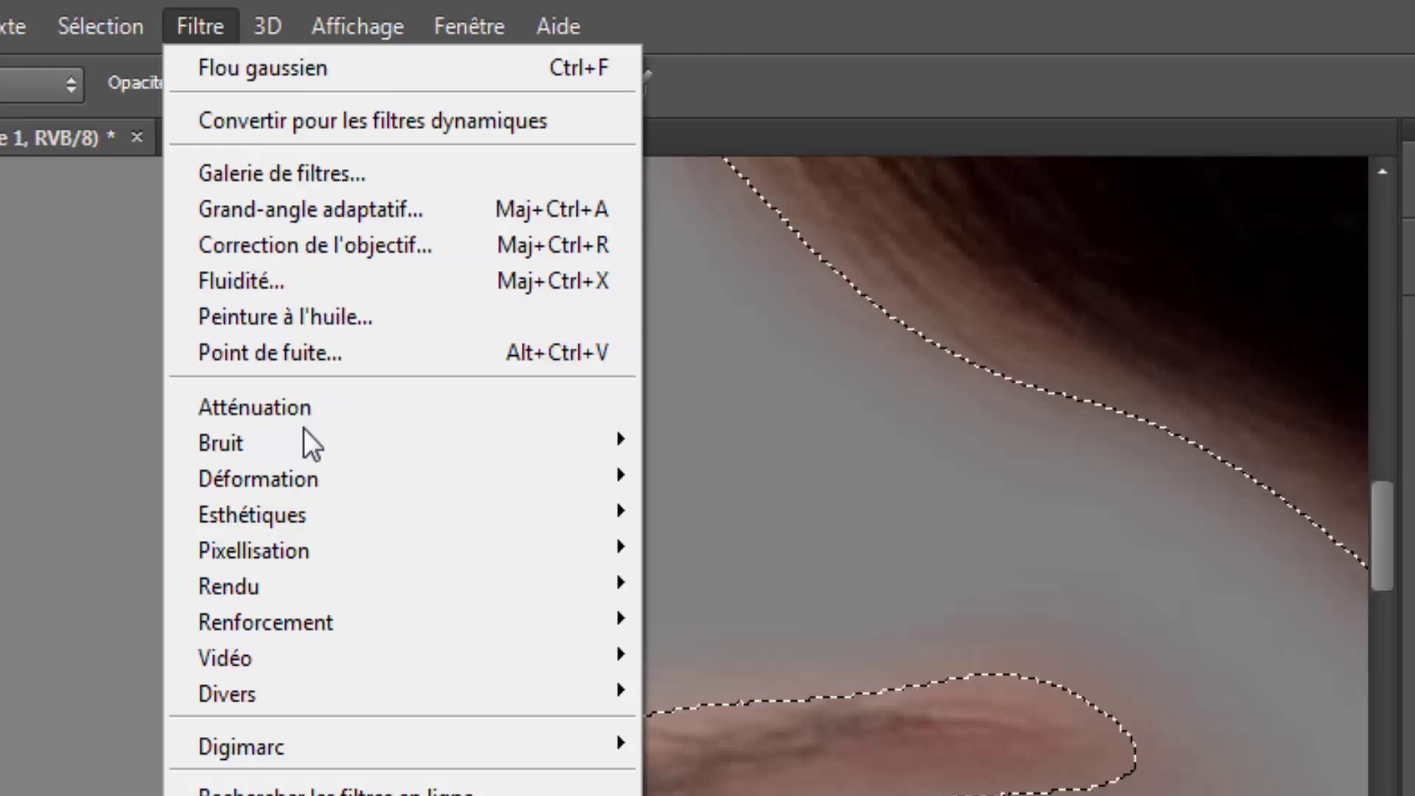
mouse_move(398, 443)
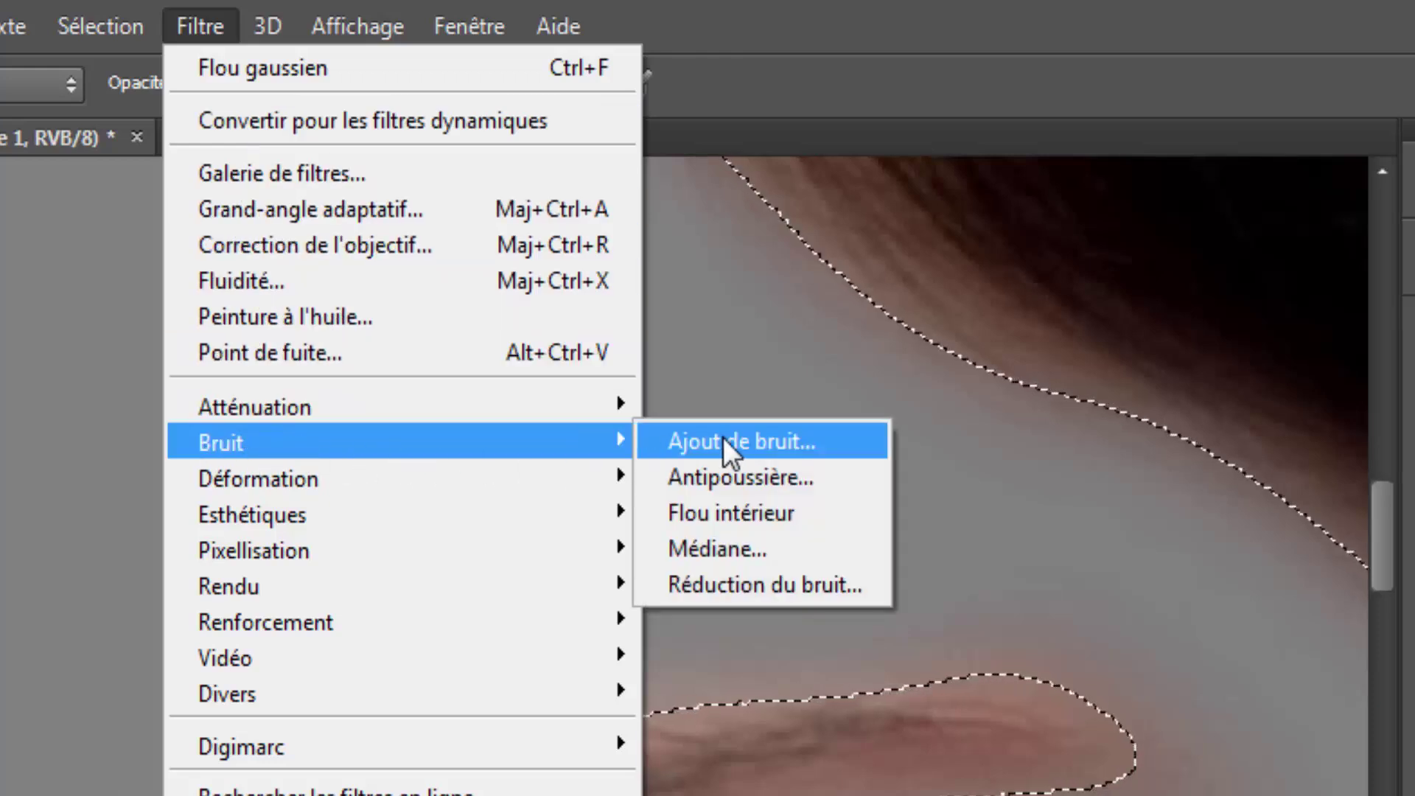
Apply Ajout de bruit to the grey face fill with Quantité 2 %
click(730, 442)
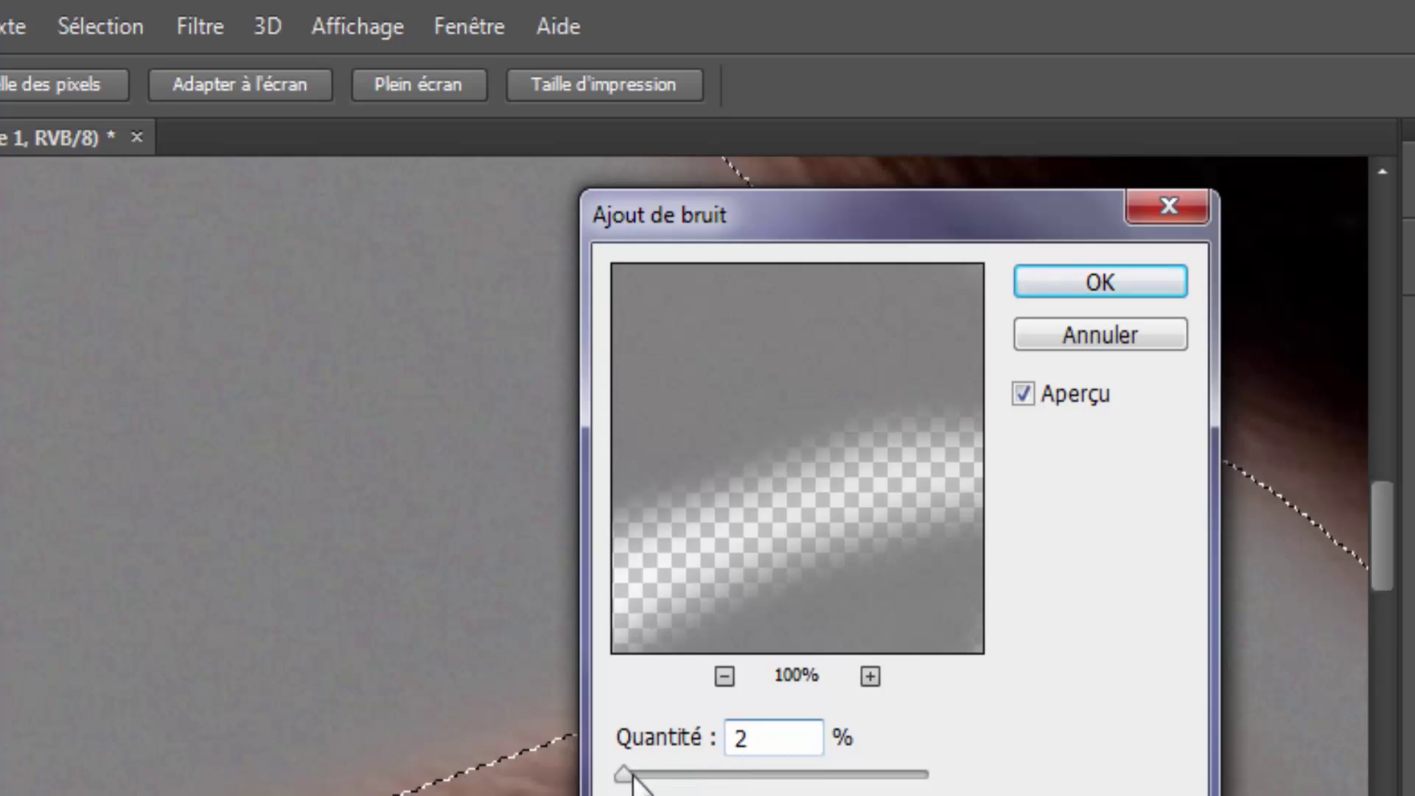
drag(631, 776, 627, 776)
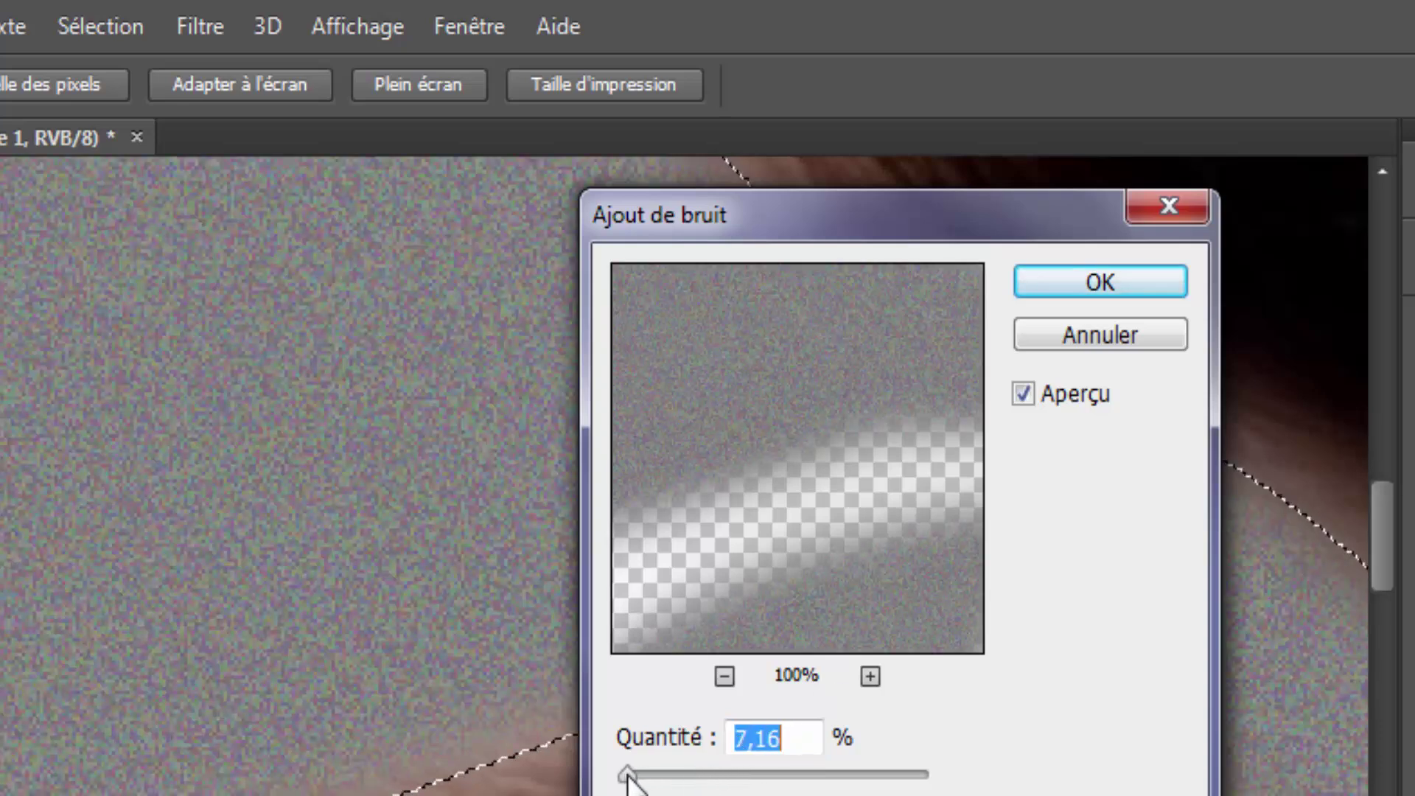
drag(627, 775, 632, 776)
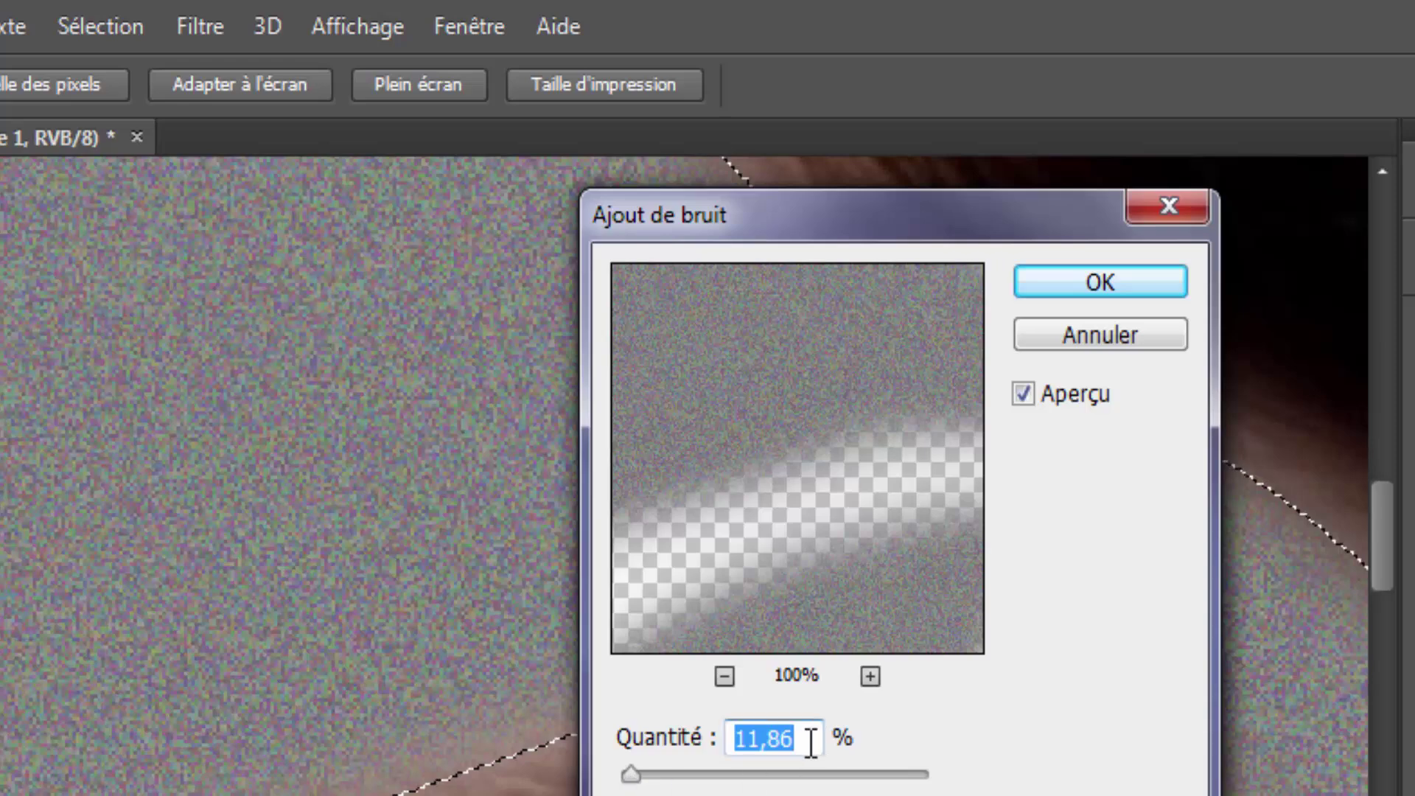
text(2)
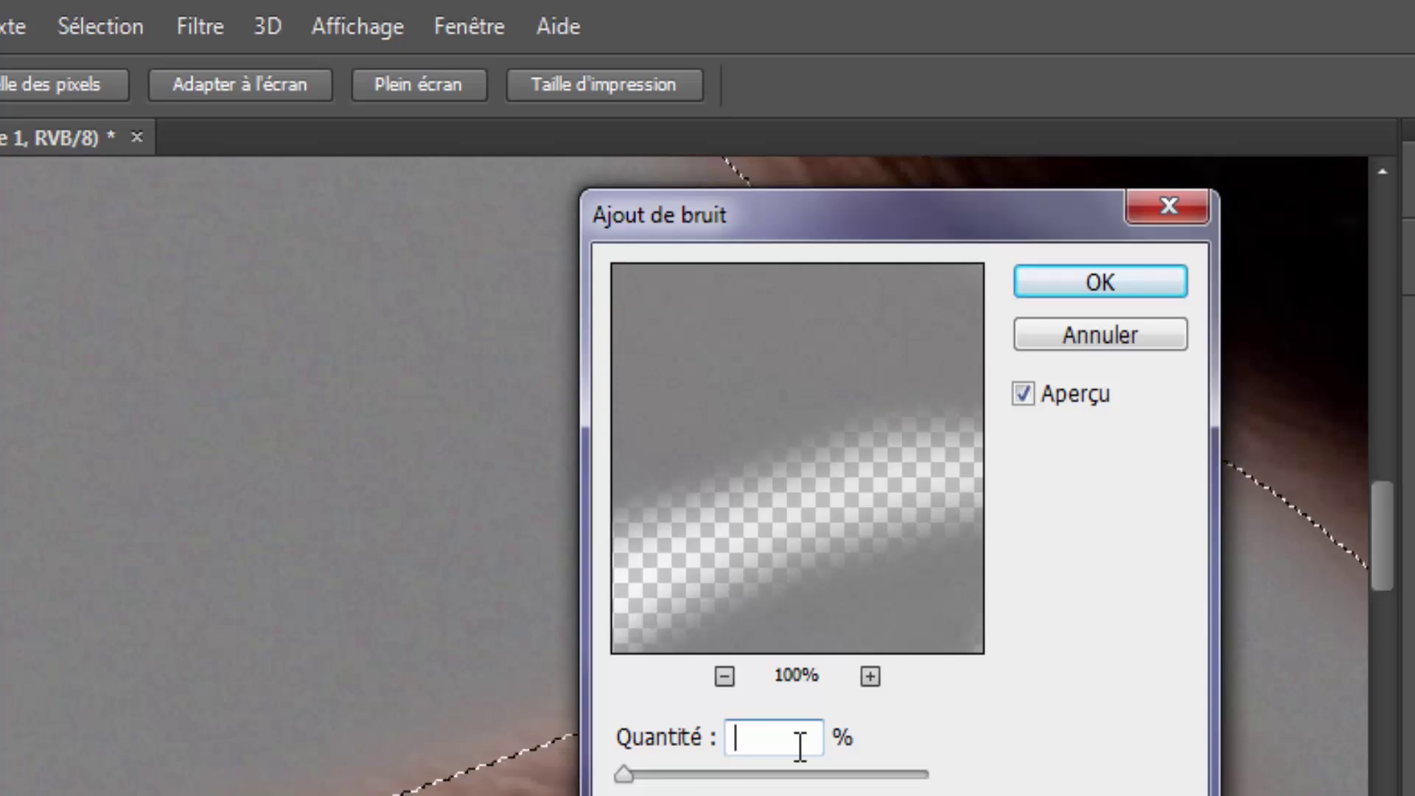
text(3)
key(BackSpace)
text(2)
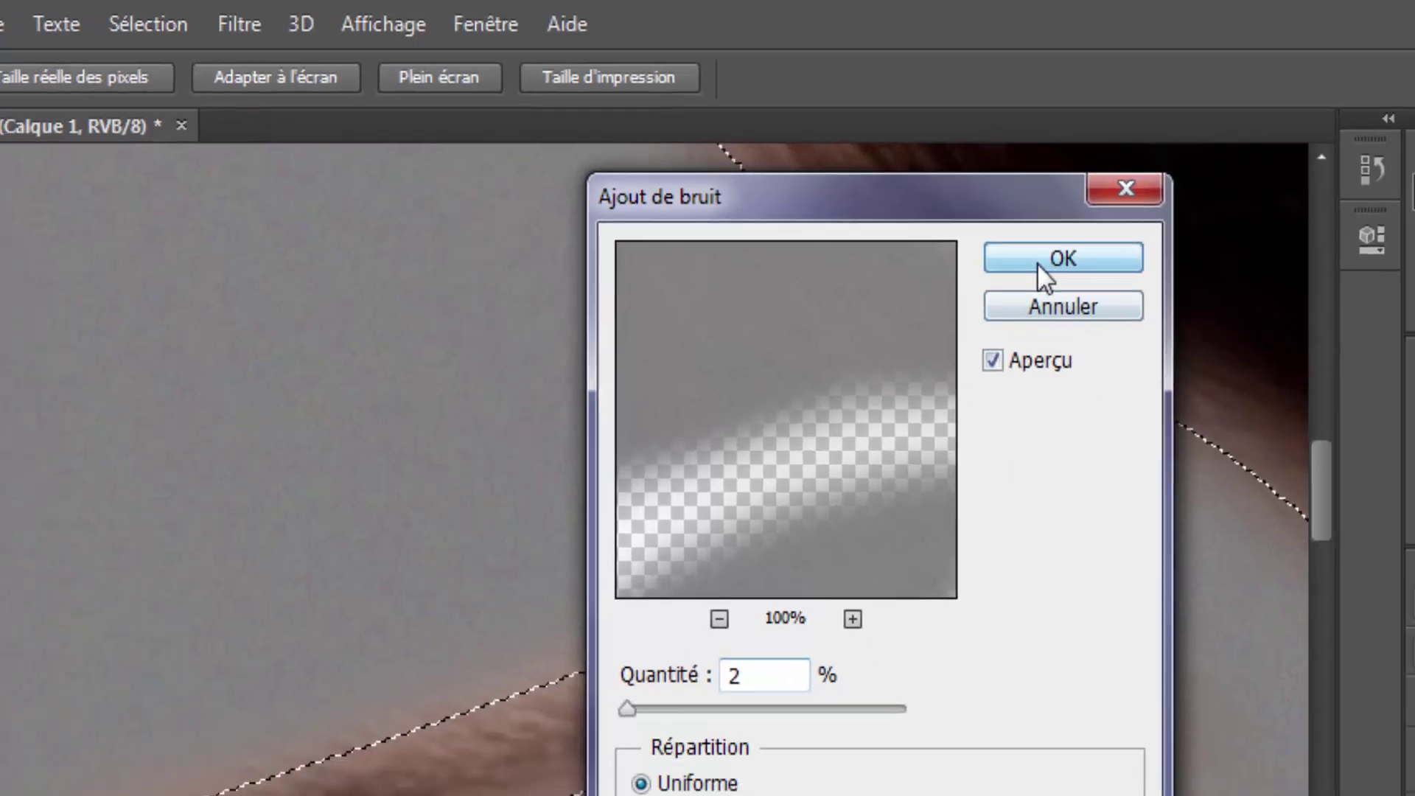
click(1037, 263)
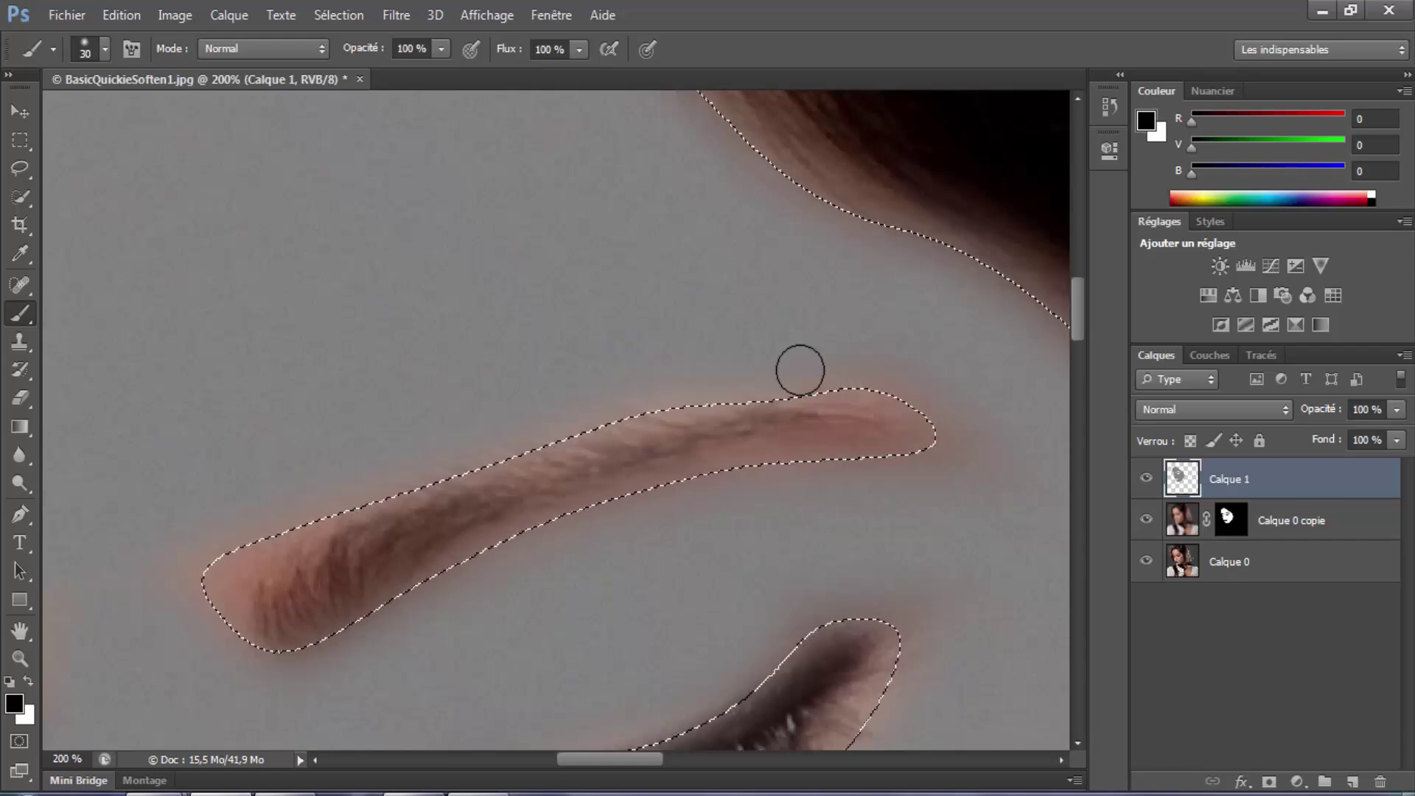
Zoom out and deselect the face selection on Calque 1
key(ctrl+minus)
key(ctrl+minus)
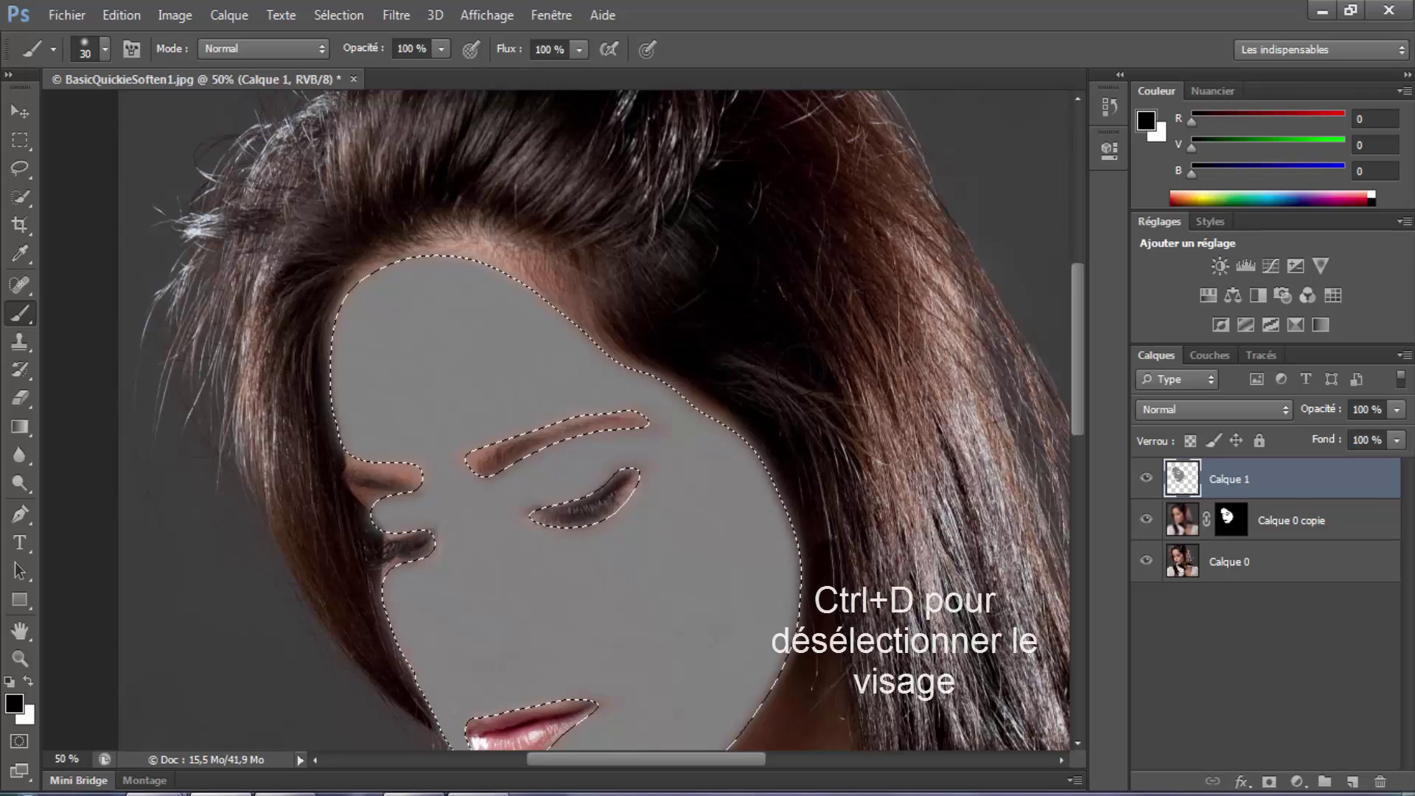
key(ctrl+d)
scroll(676, 468, down, 3)
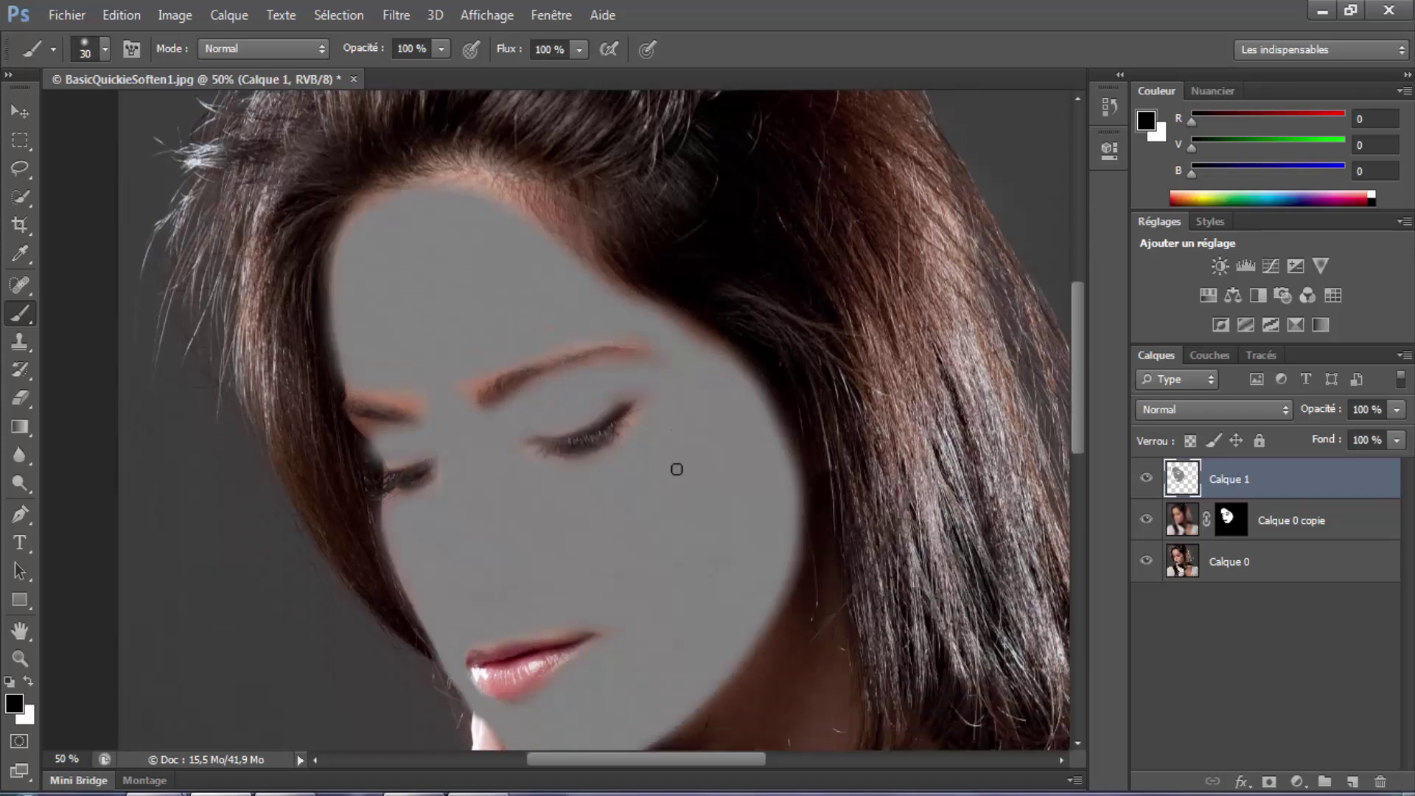
scroll(676, 469, up, 1)
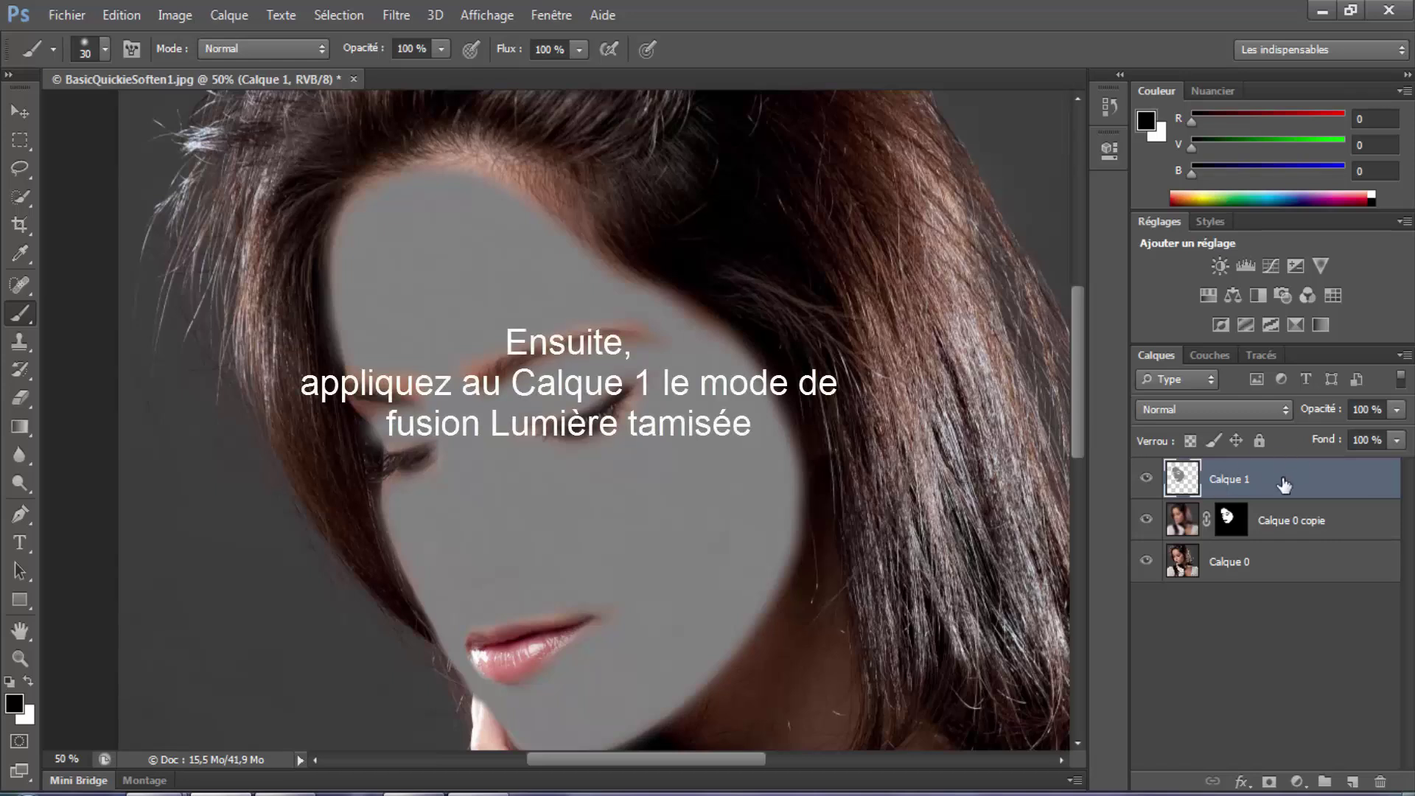
Set Calque 1 to Lumière tamisée blend mode with 71 % opacity
click(1287, 414)
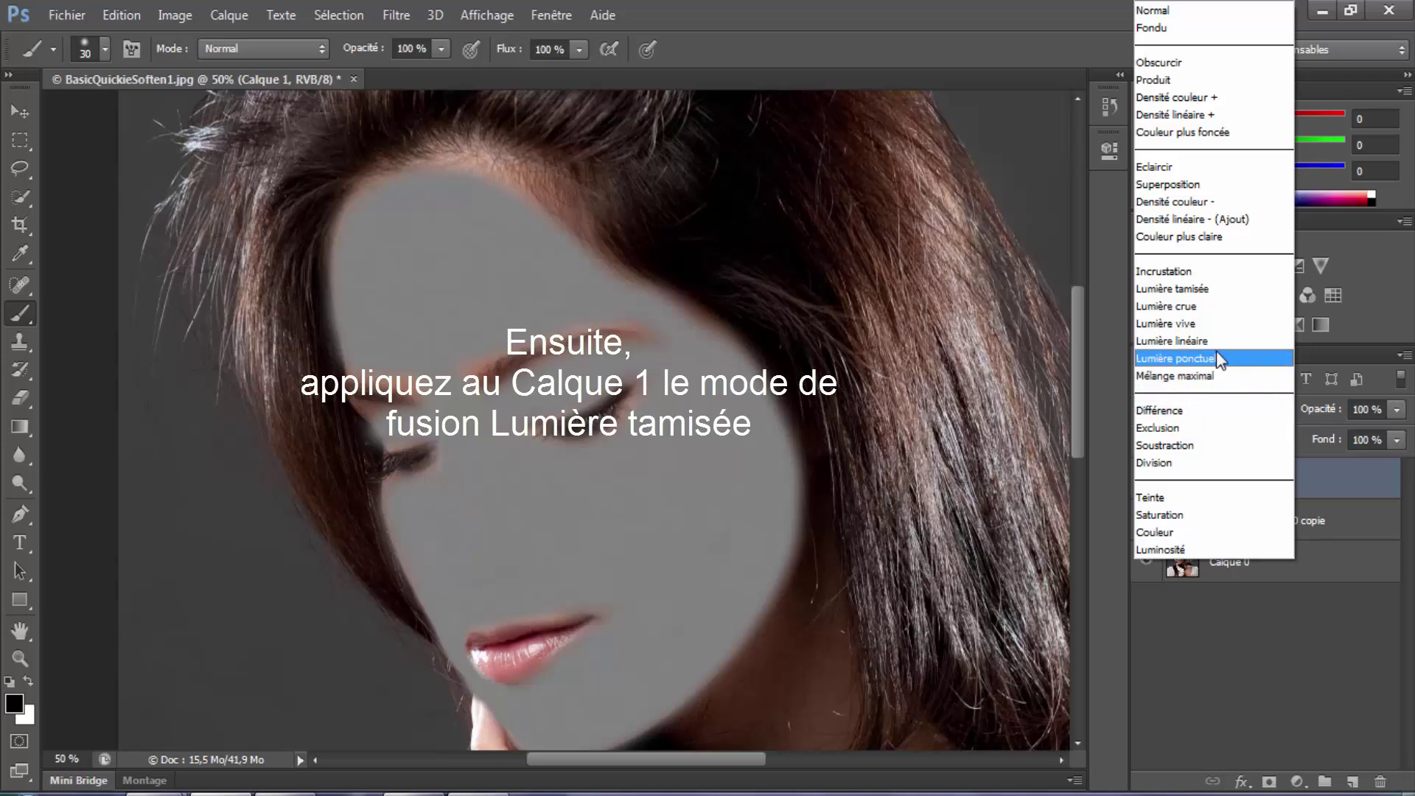
click(1187, 291)
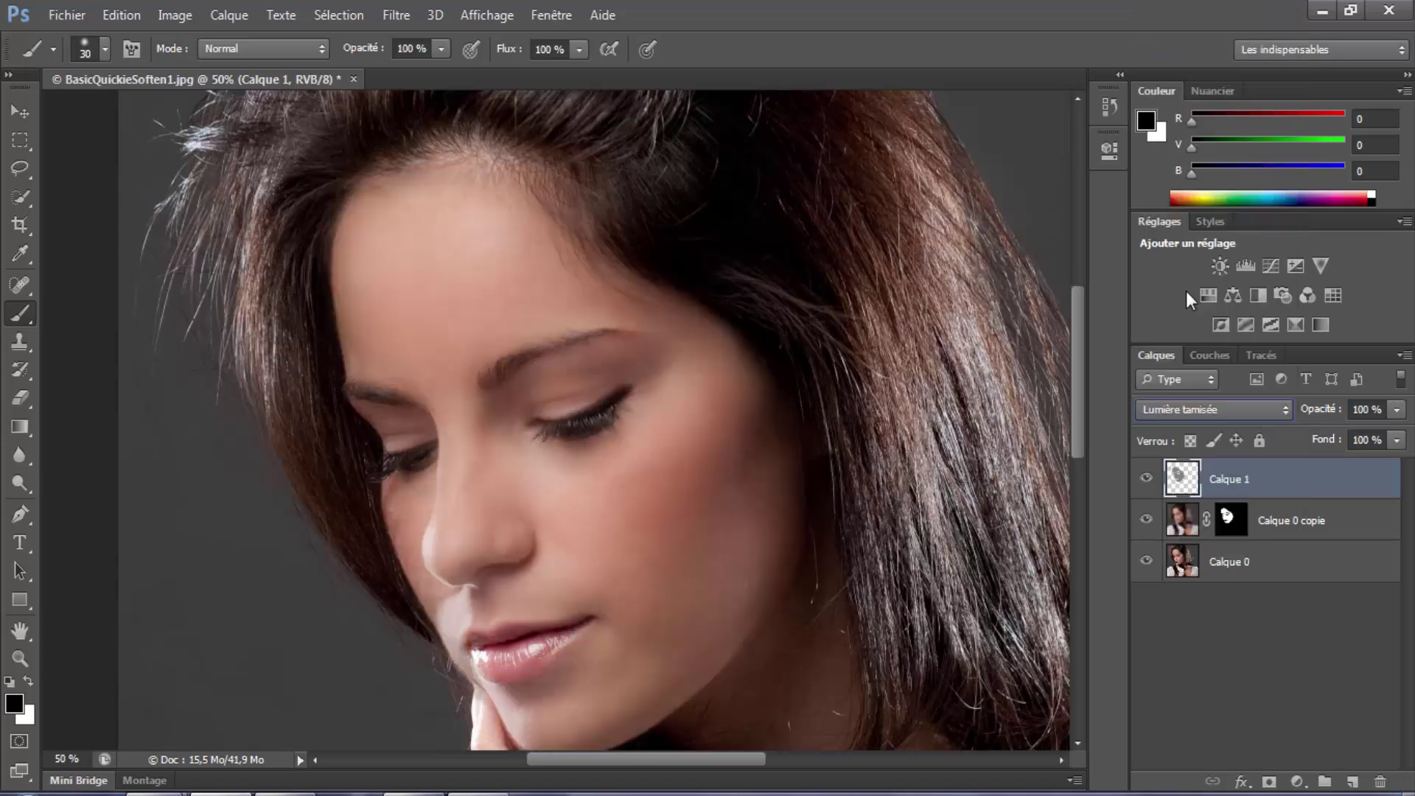
click(1397, 410)
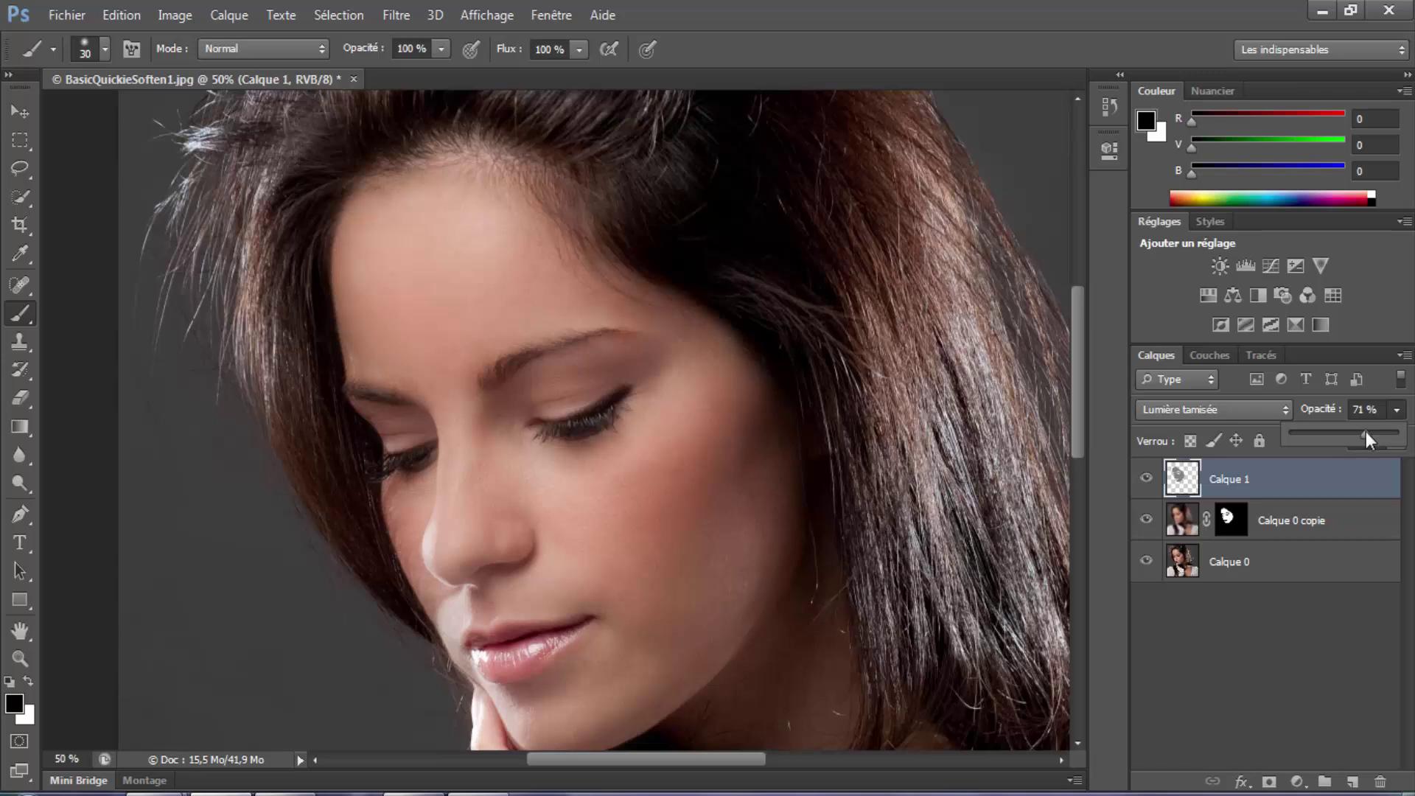
click(1366, 432)
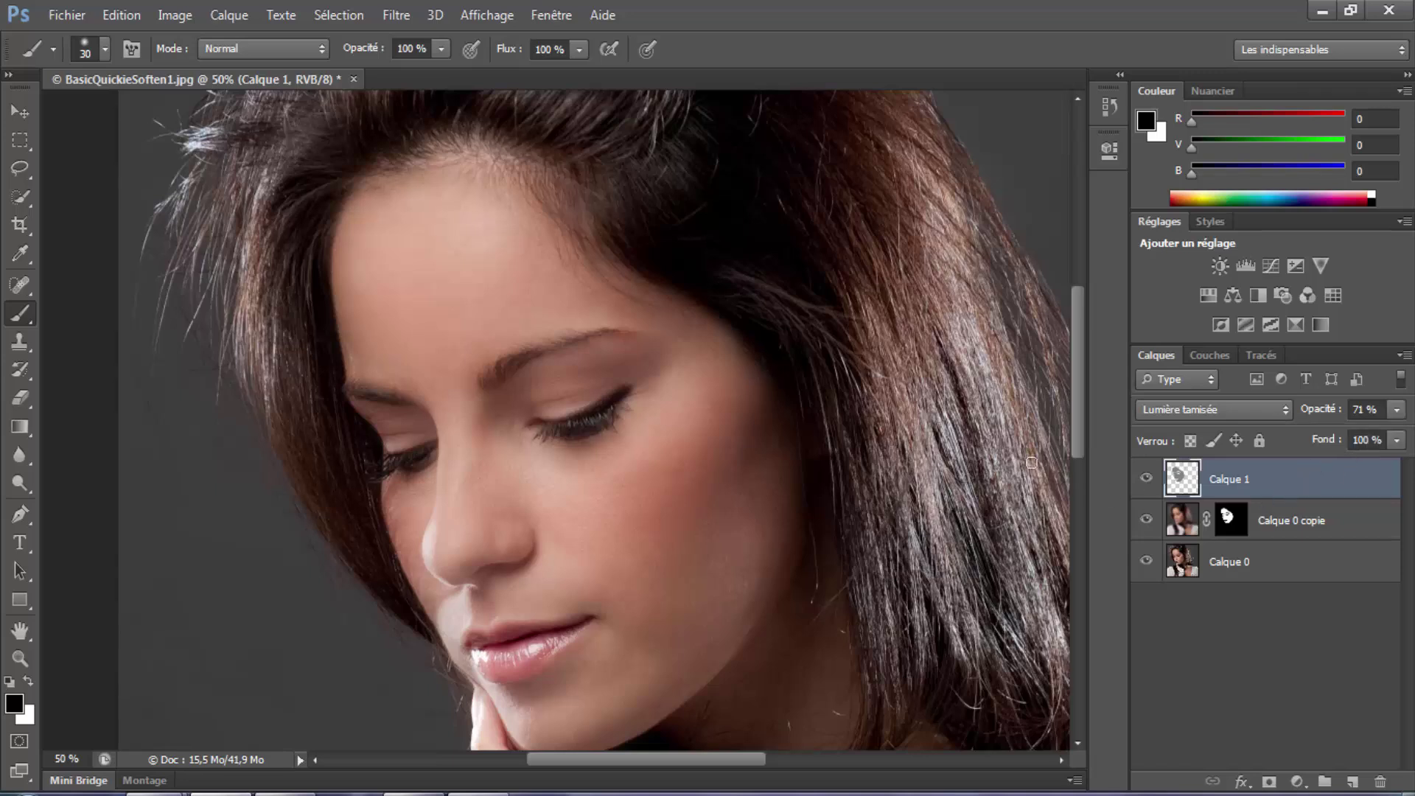
key(ctrl+minus)
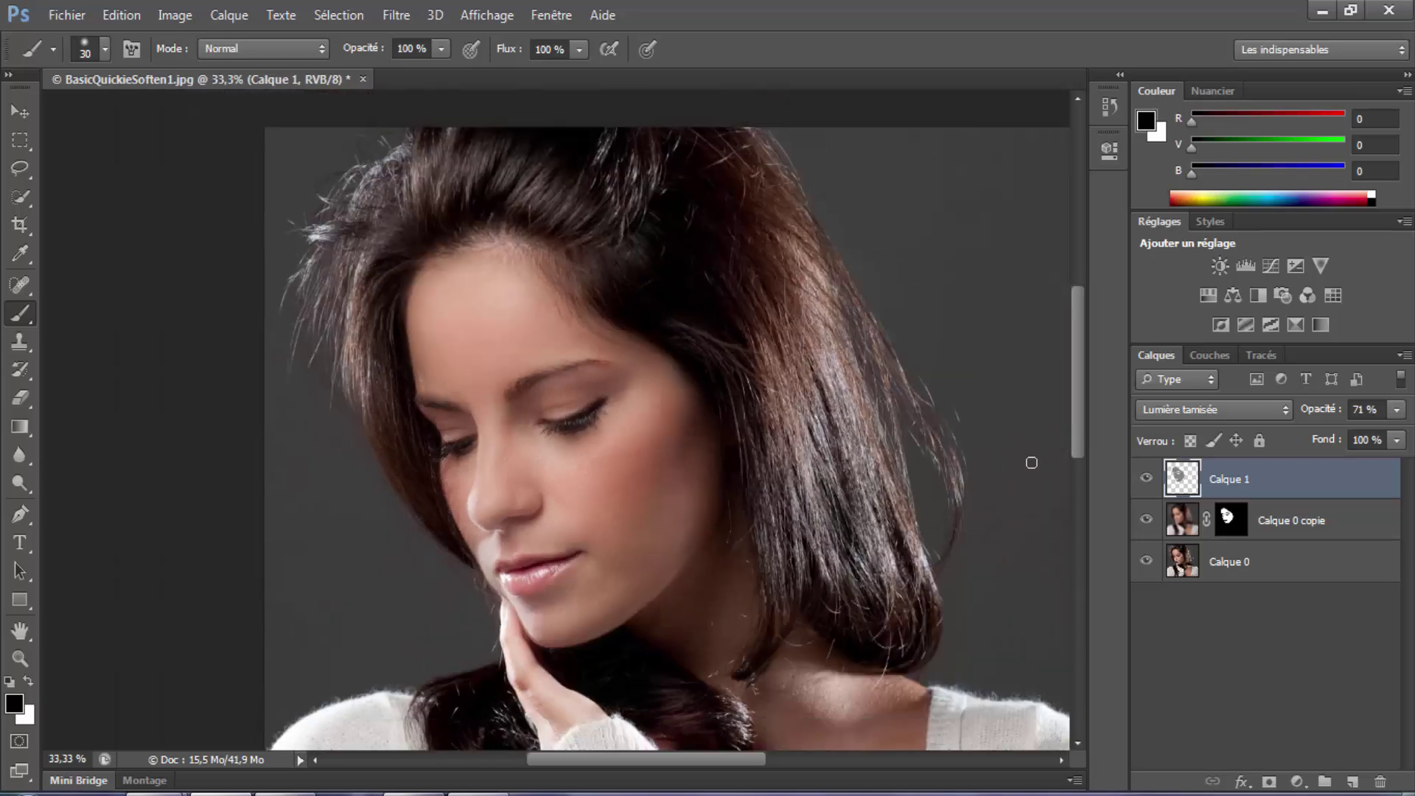
mouse_move(1017, 461)
mouse_down()
mouse_move(868, 452)
mouse_move(860, 431)
mouse_up()
click(1146, 478)
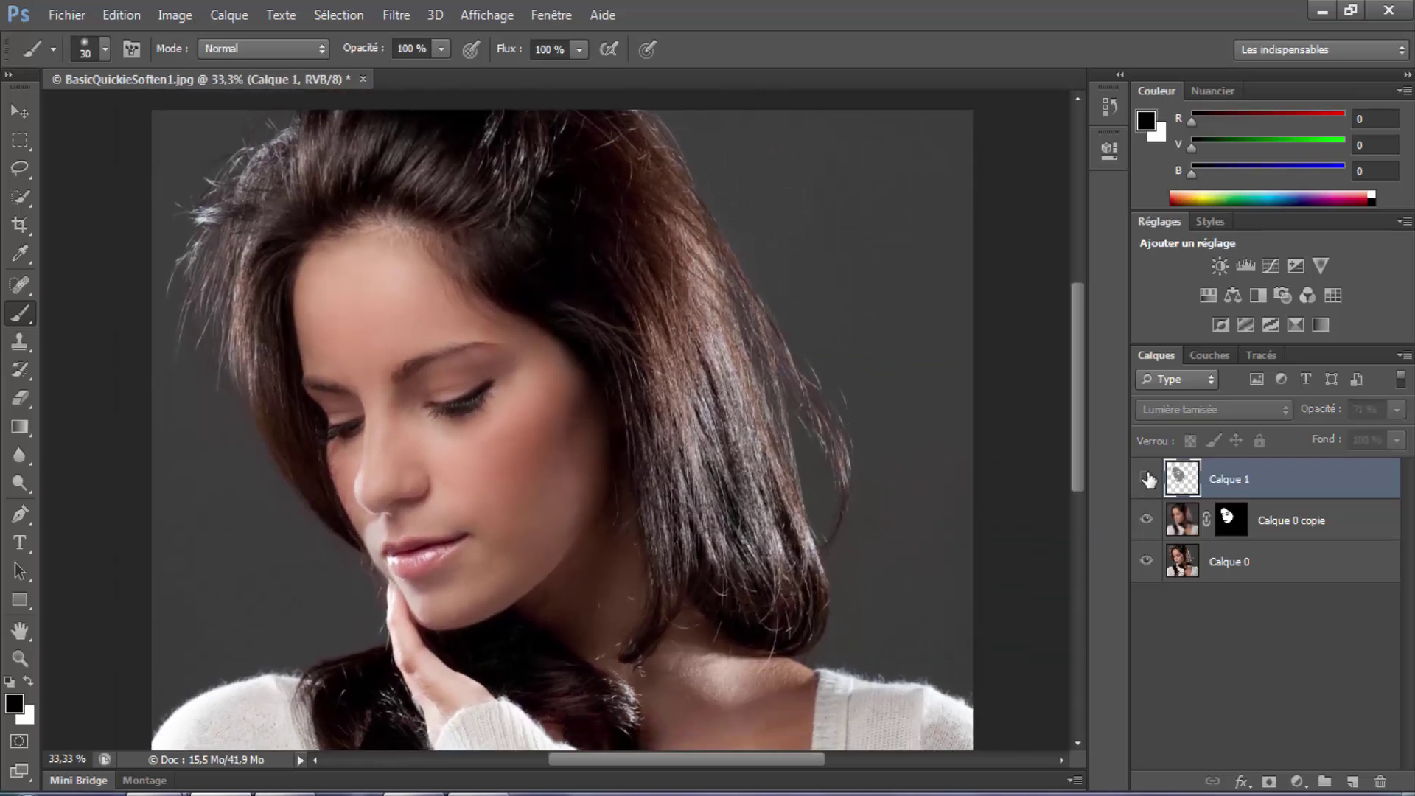
click(1147, 520)
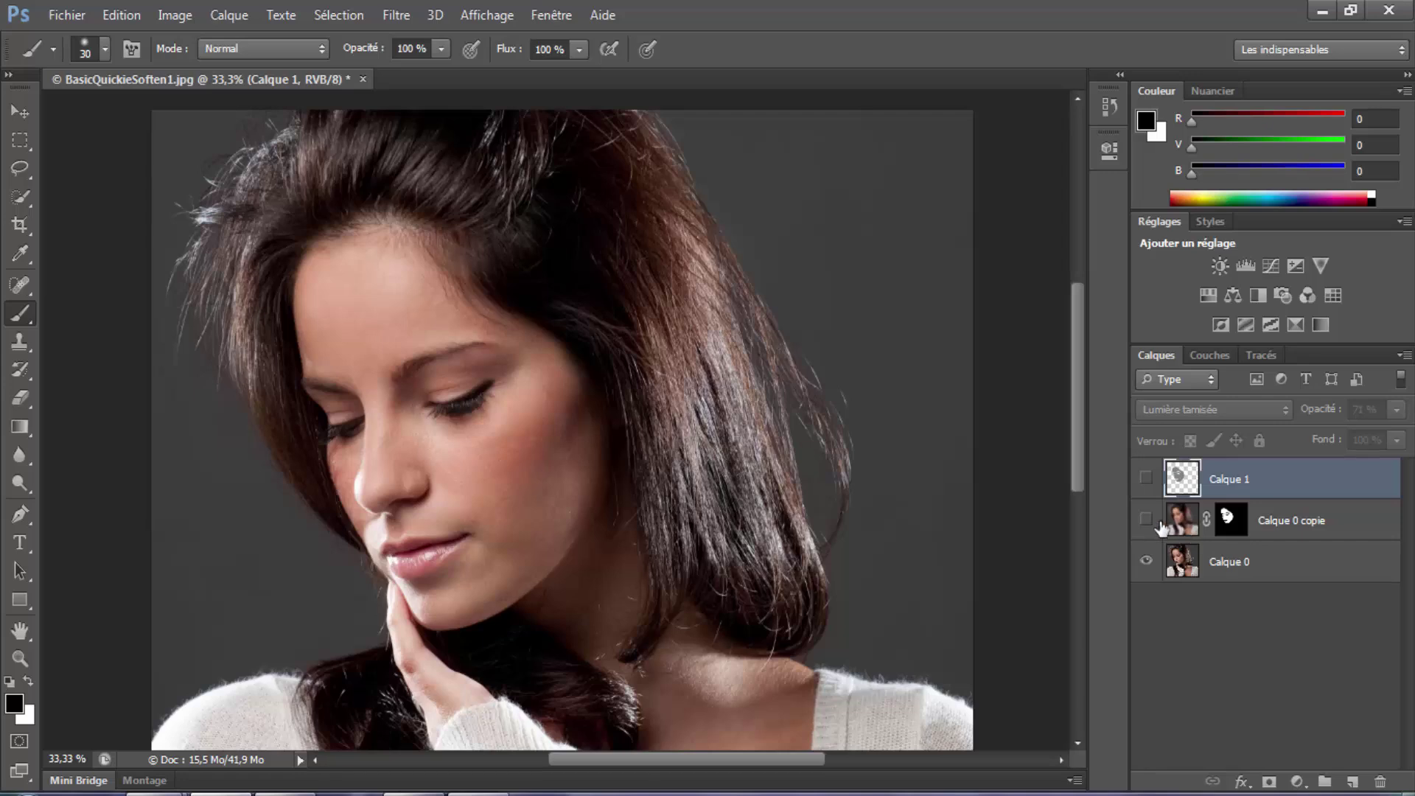
click(1147, 516)
click(1147, 478)
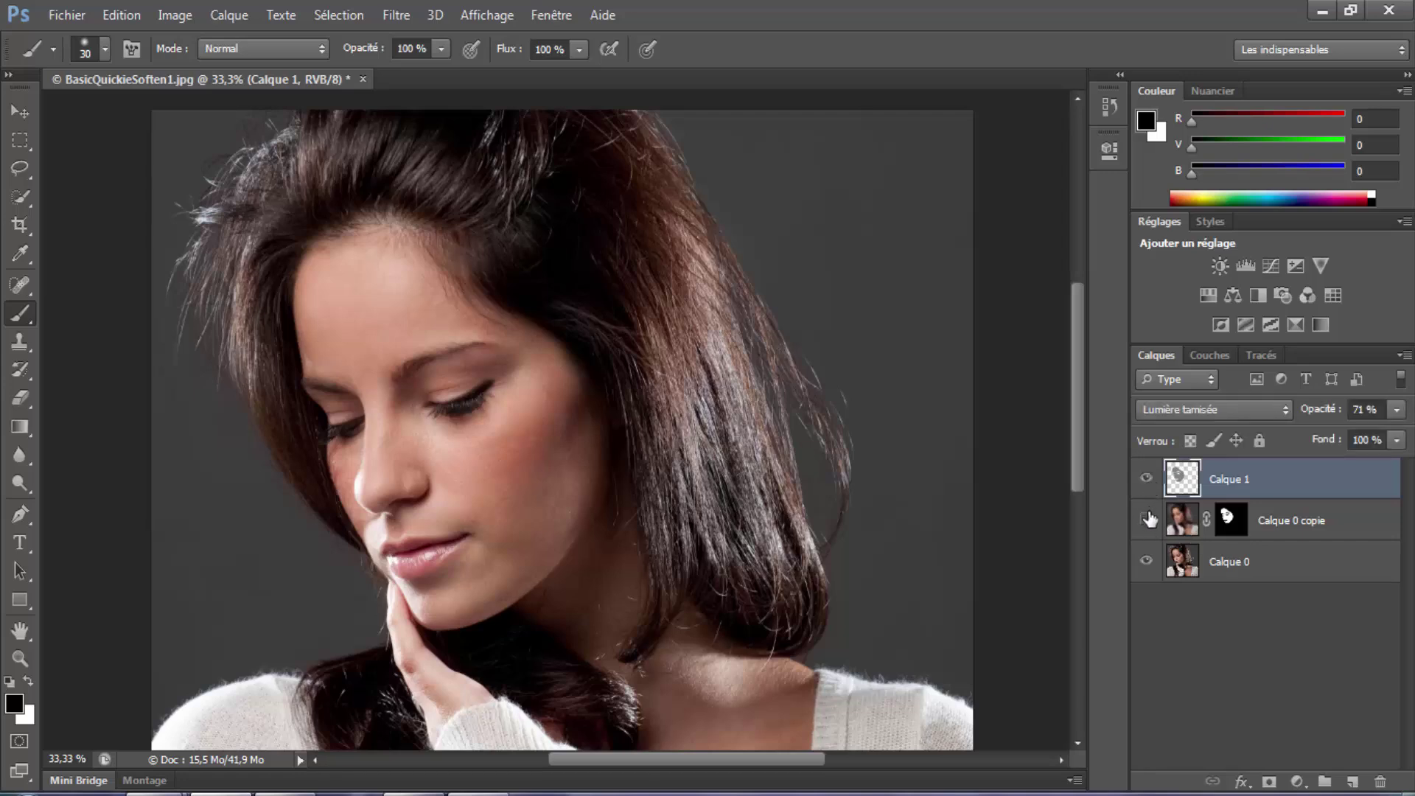
click(1147, 519)
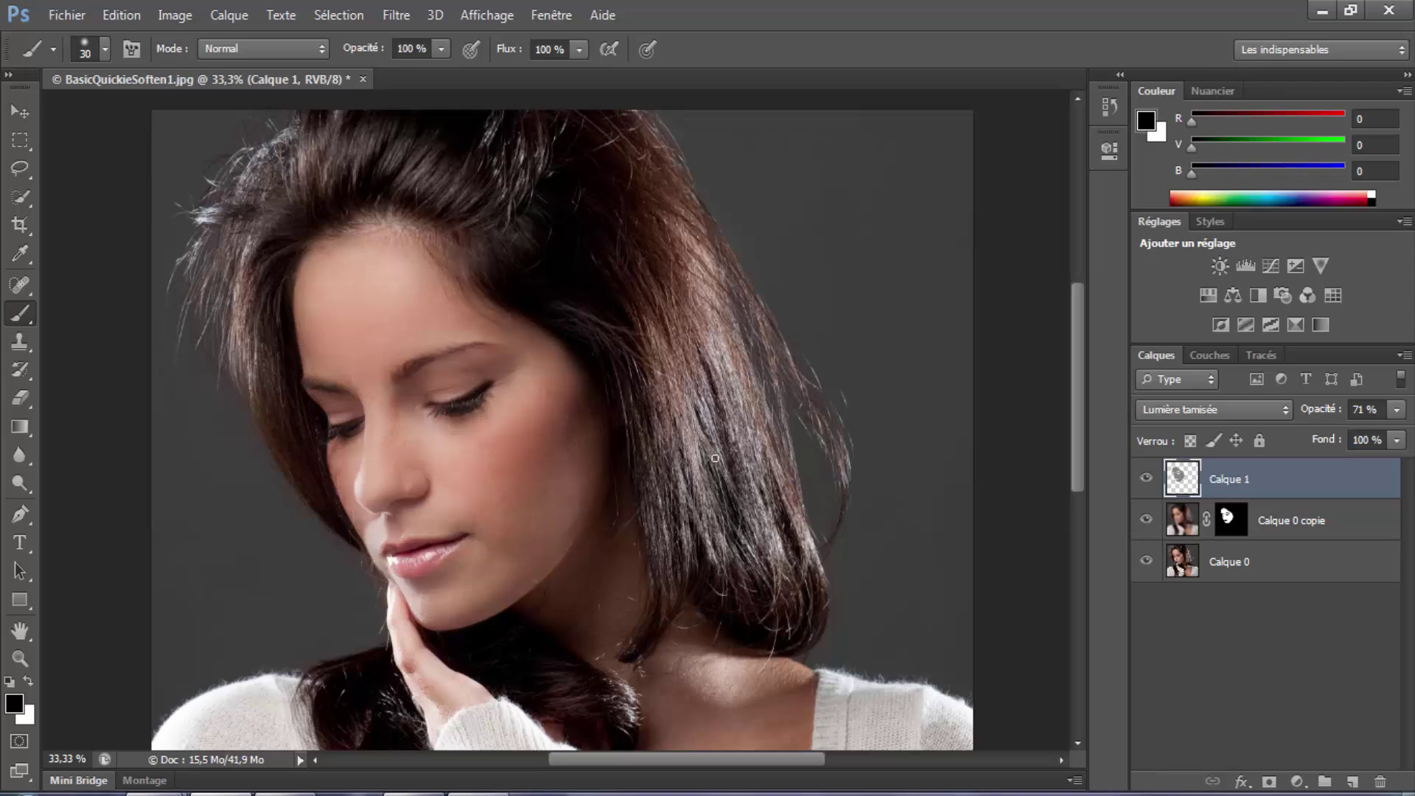
key(ctrl+plus)
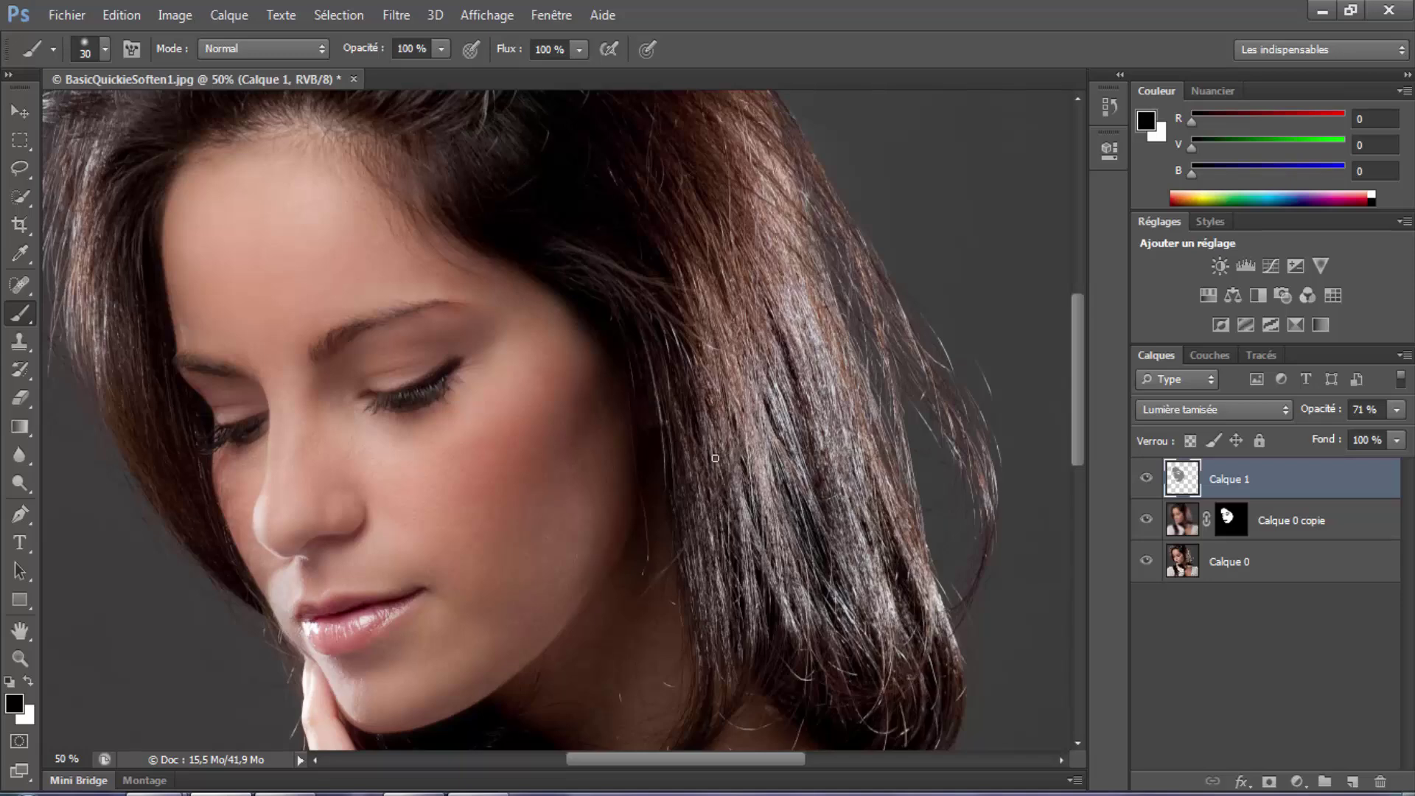